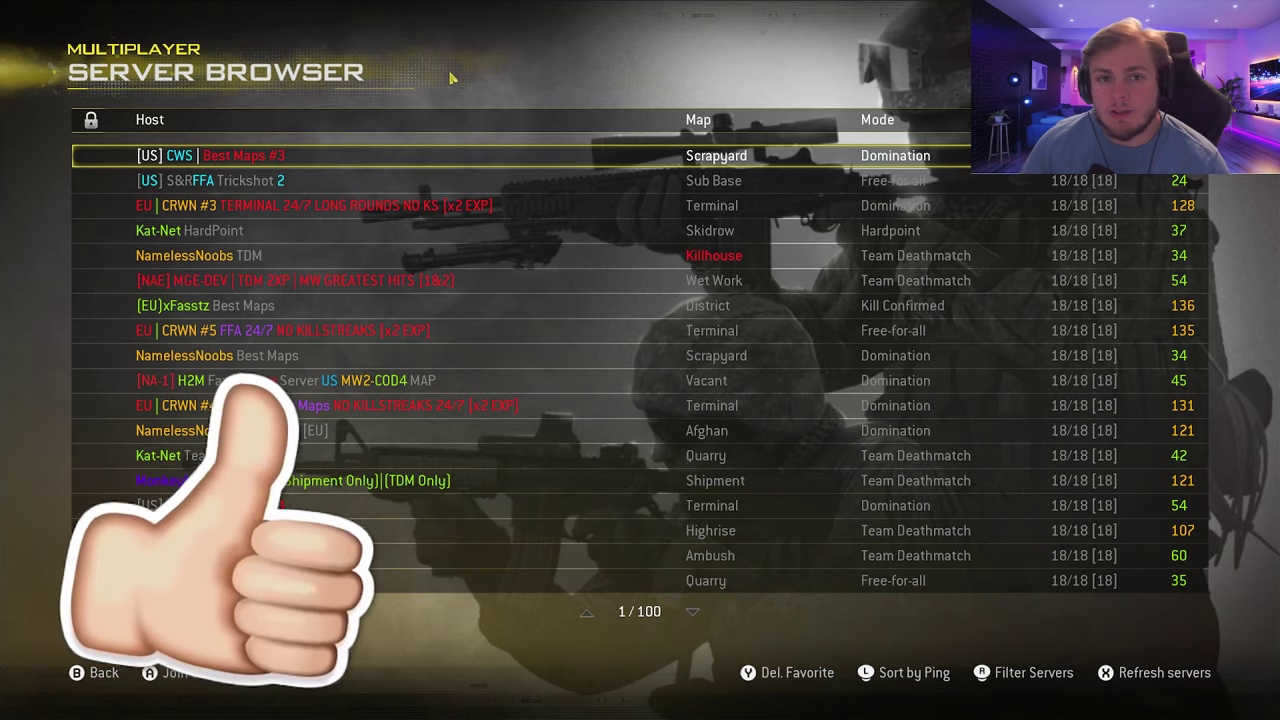
pyautogui.scroll(-15, 406, 286)
pyautogui.scroll(8, 400, 298)
pyautogui.scroll(7, 398, 298)
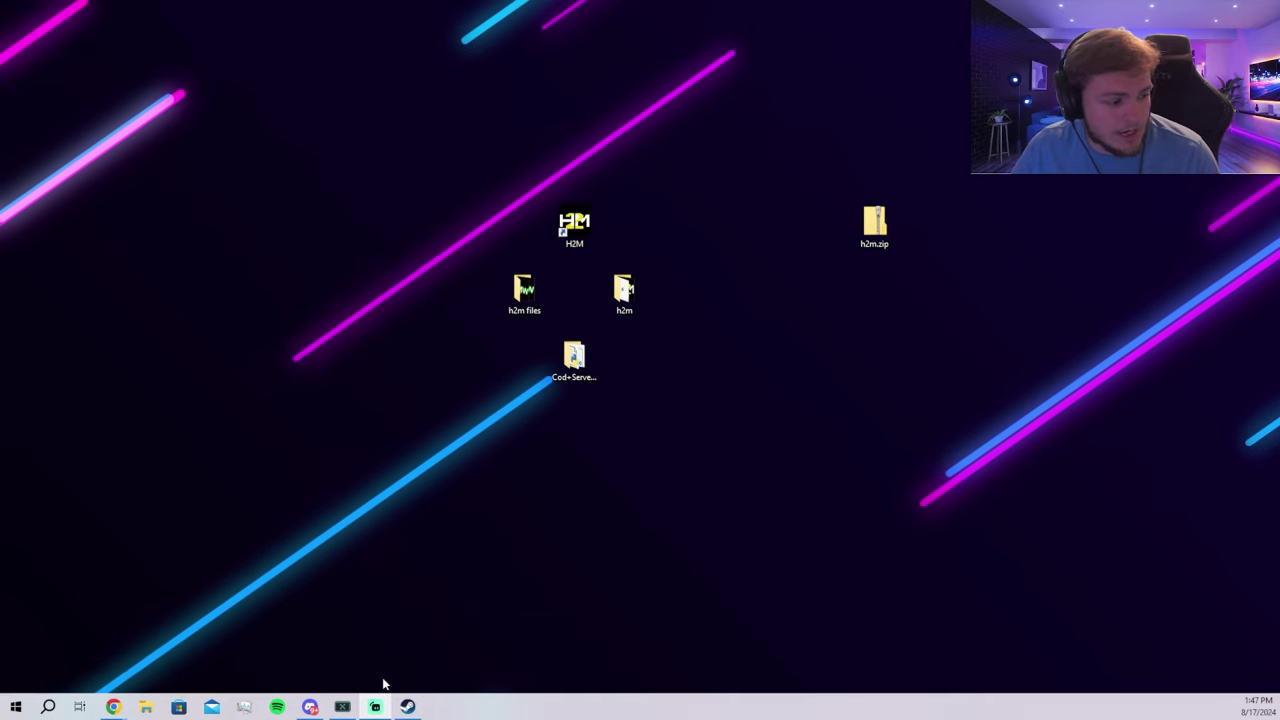
# Switch to Discord and, in the H2M Revived downloads channel, open the gofile.io/d/7UFbpi link for the H2M Server Browser Fixer + FPS Unlocker
pyautogui.click(309, 707)
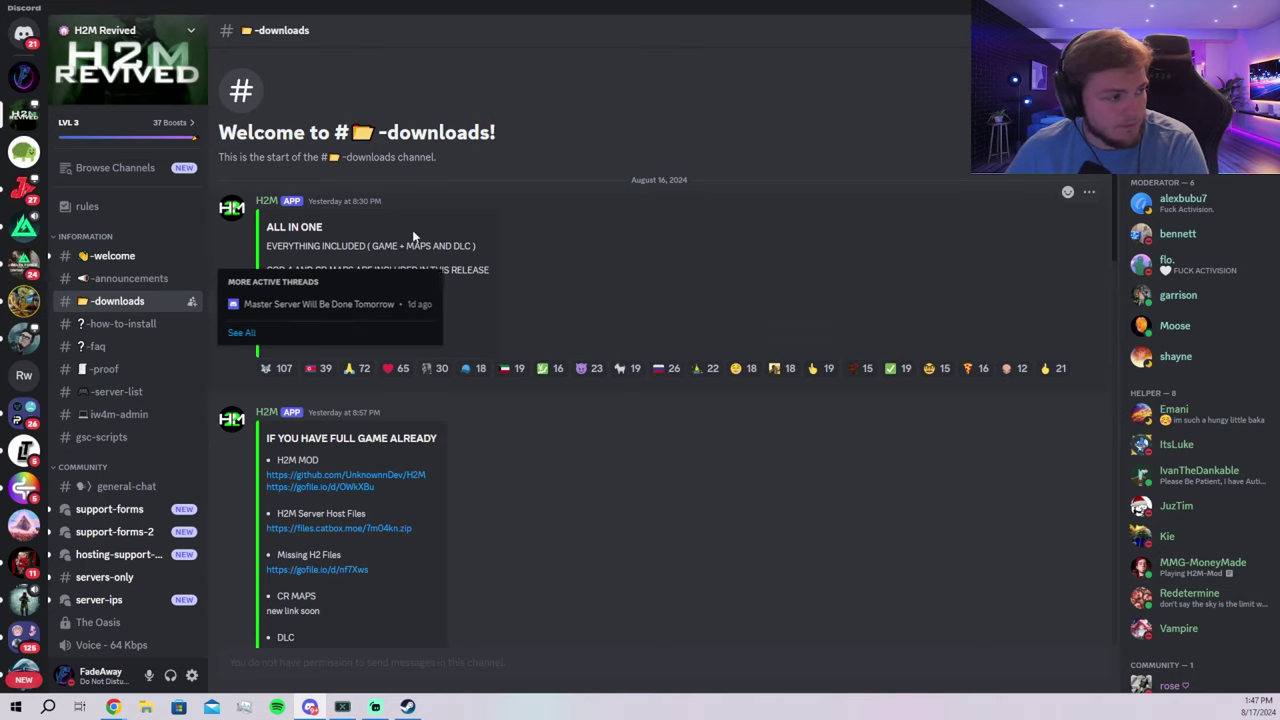
pyautogui.click(520, 258)
pyautogui.scroll(-2, 378, 270)
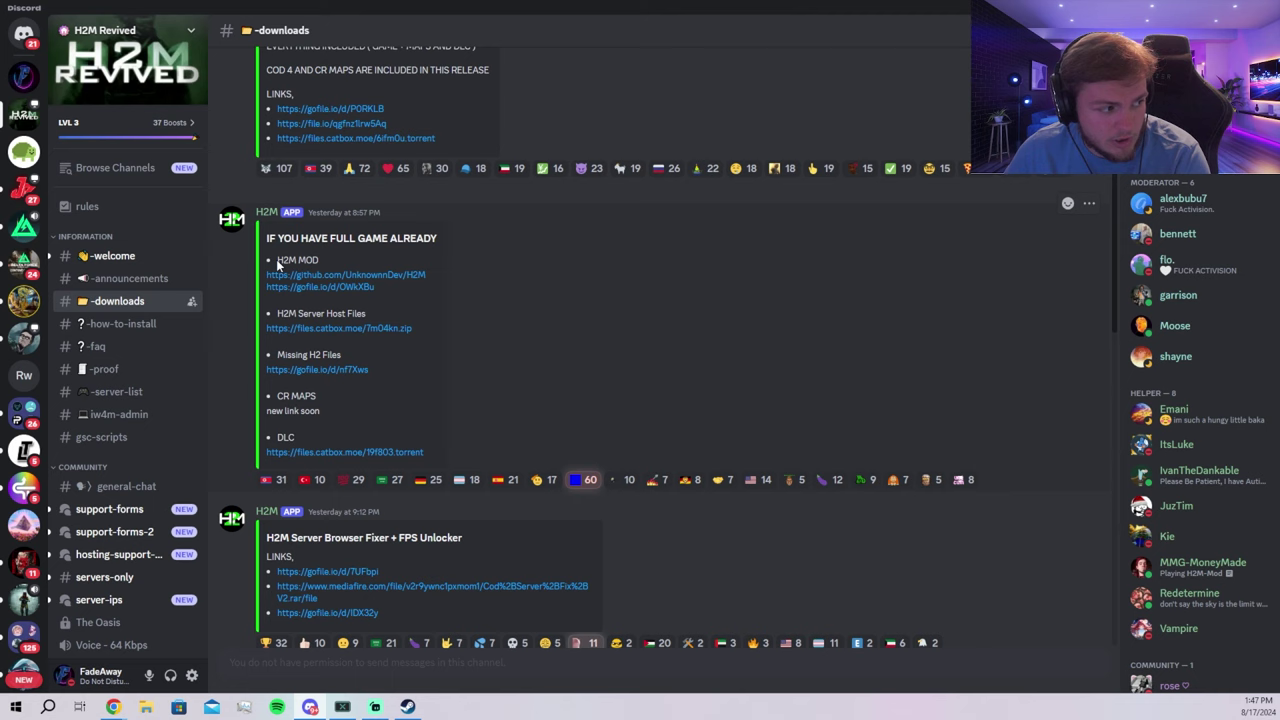
pyautogui.click(339, 258)
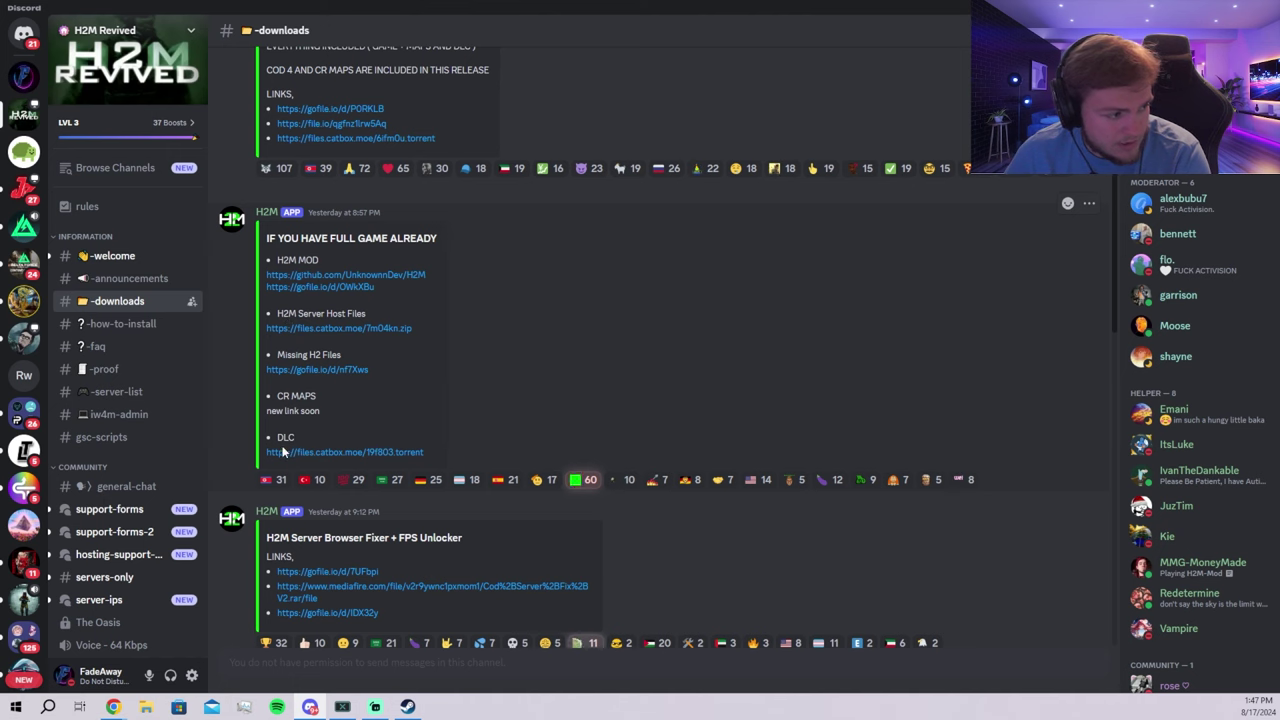
pyautogui.scroll(-3, 303, 380)
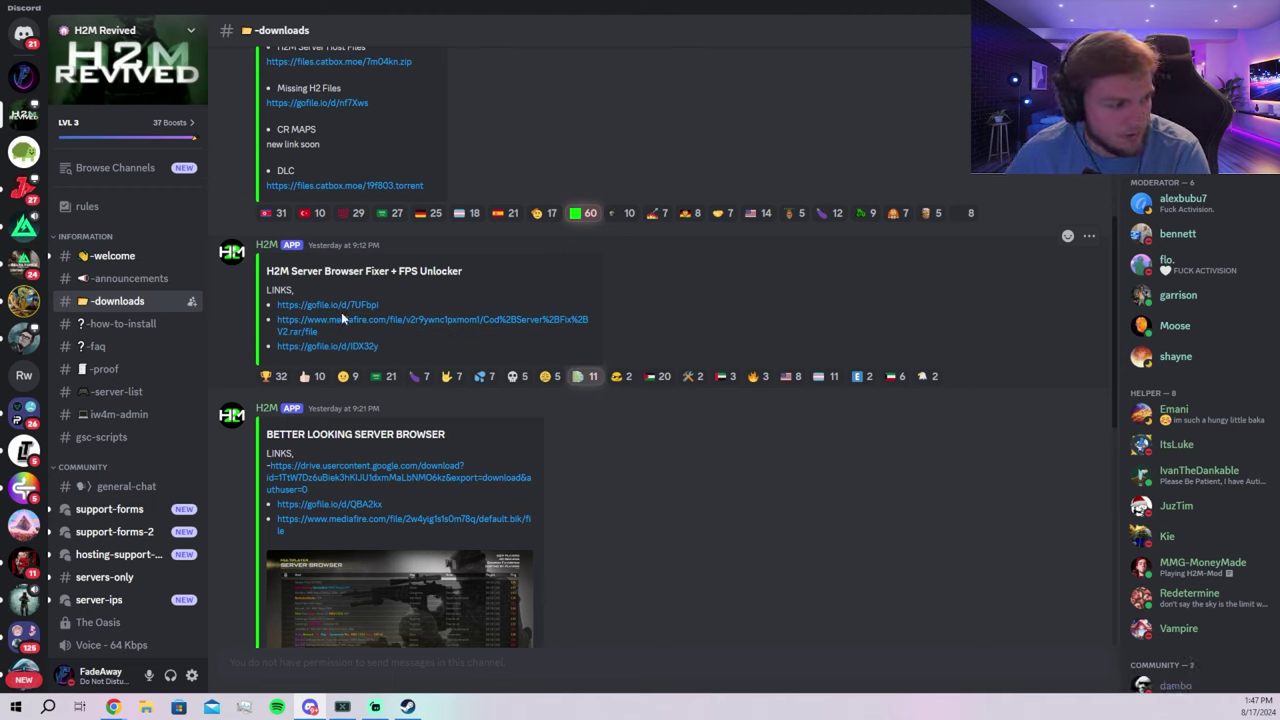
pyautogui.click(340, 315)
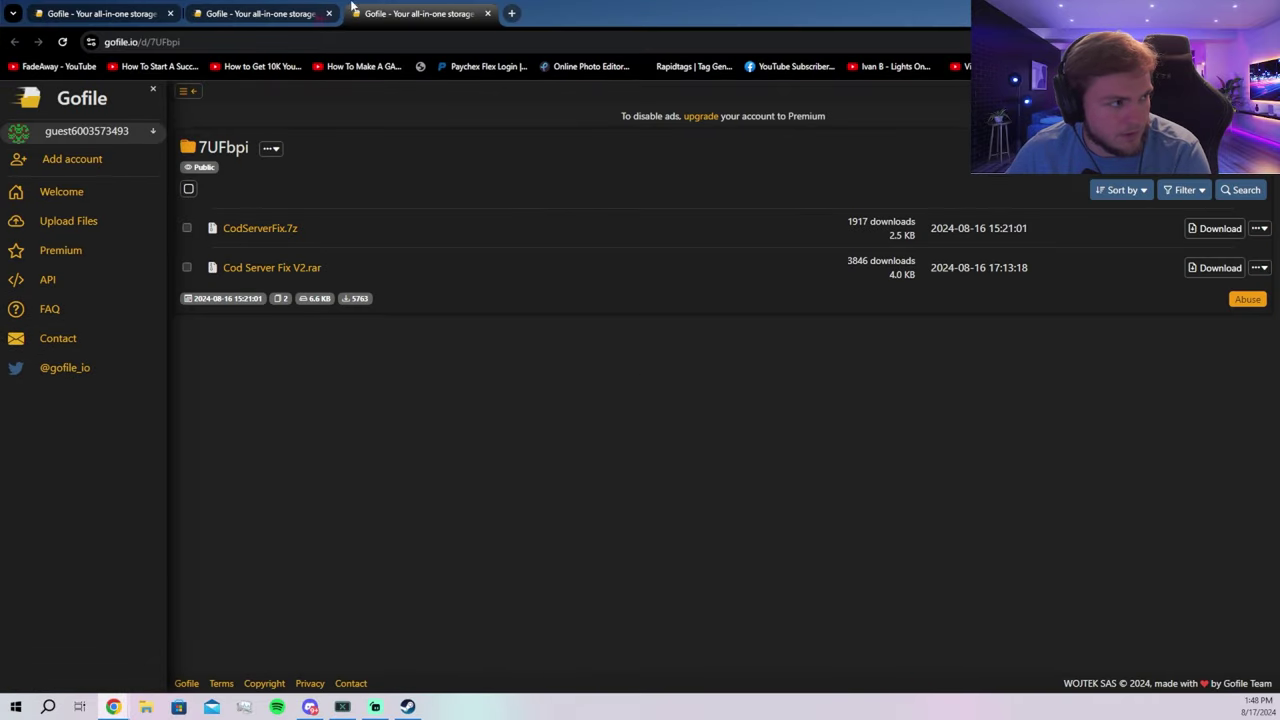
# Close the duplicate 7UFbpi Gofile page and review the download pages for h2m.zip and the Cod Server Fix files
pyautogui.click(262, 13)
pyautogui.click(118, 10)
pyautogui.click(231, 8)
pyautogui.click(410, 12)
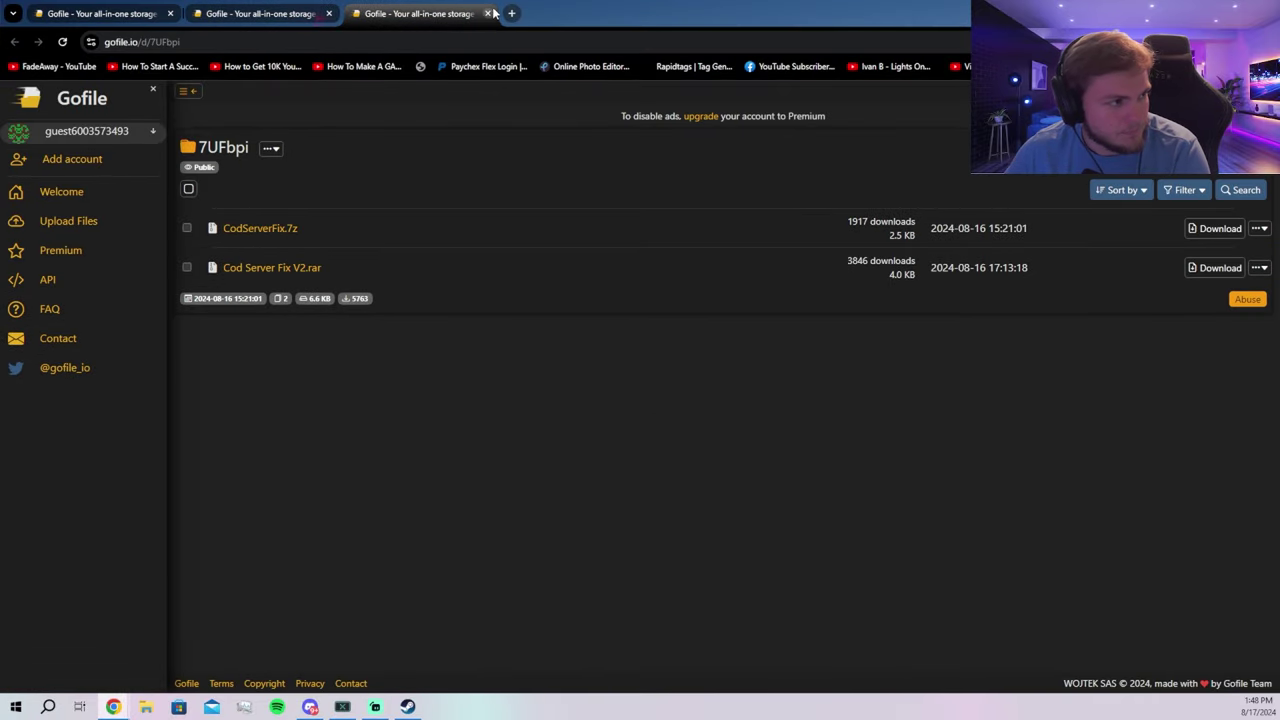
pyautogui.click(488, 13)
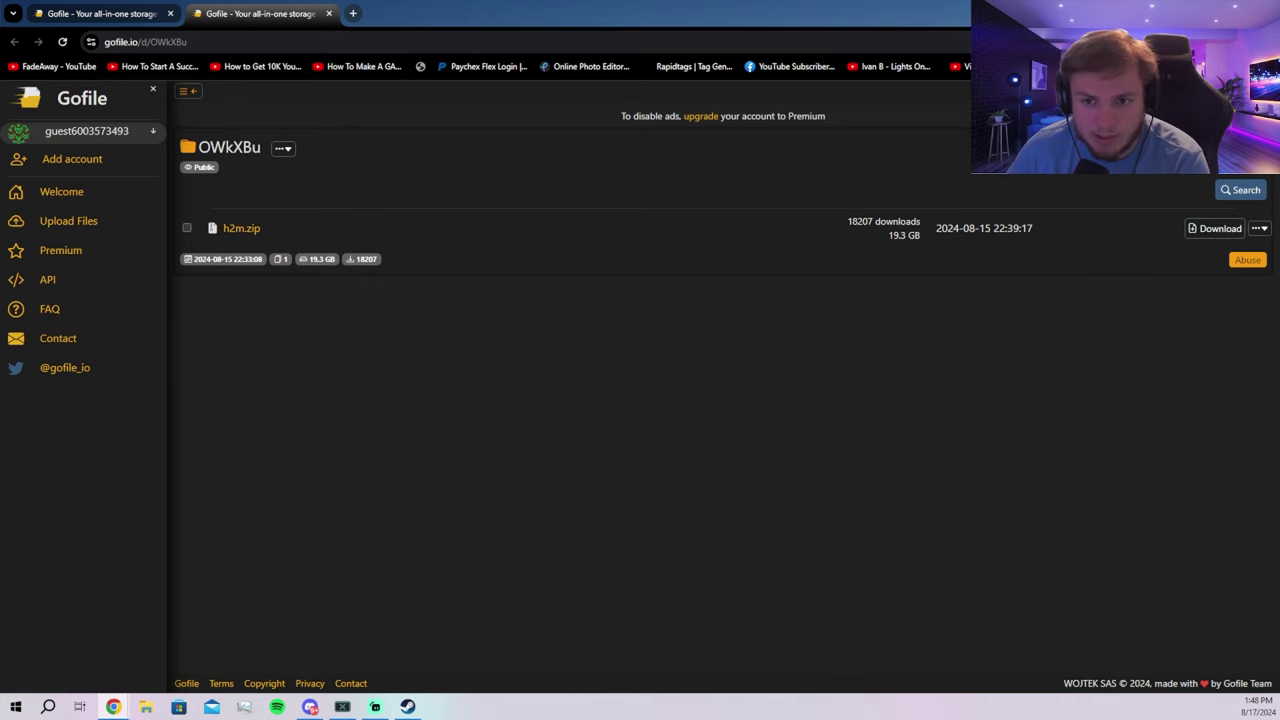
pyautogui.click(118, 8)
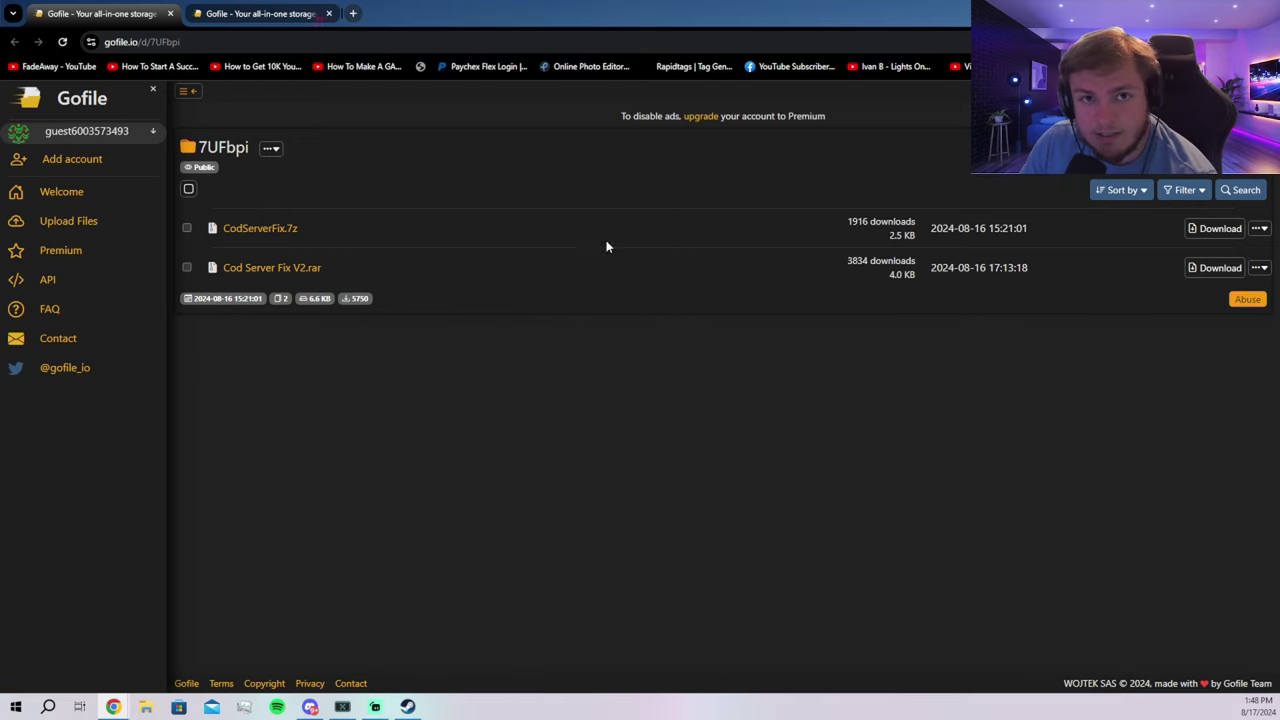
# Show the desktop and set h2m.zip and the Cod+Server fix folder apart from the other H2M icons
pyautogui.click(1203, 13)
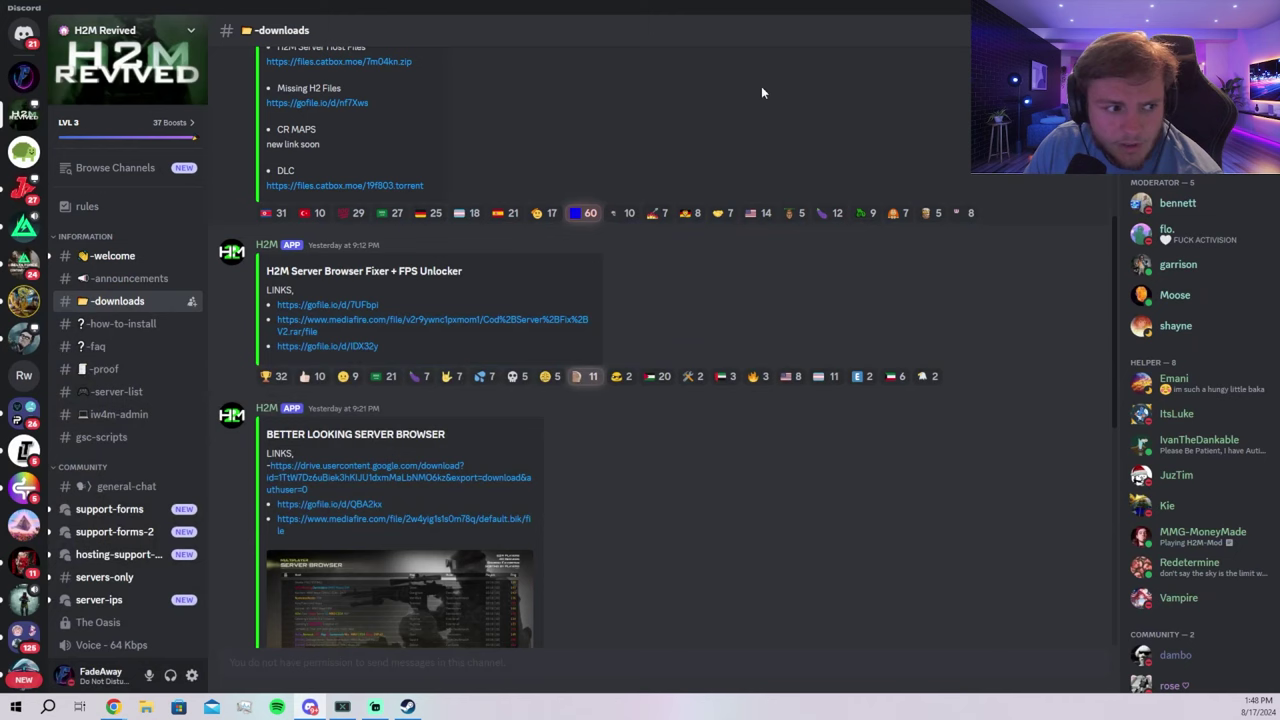
pyautogui.press('super+d')
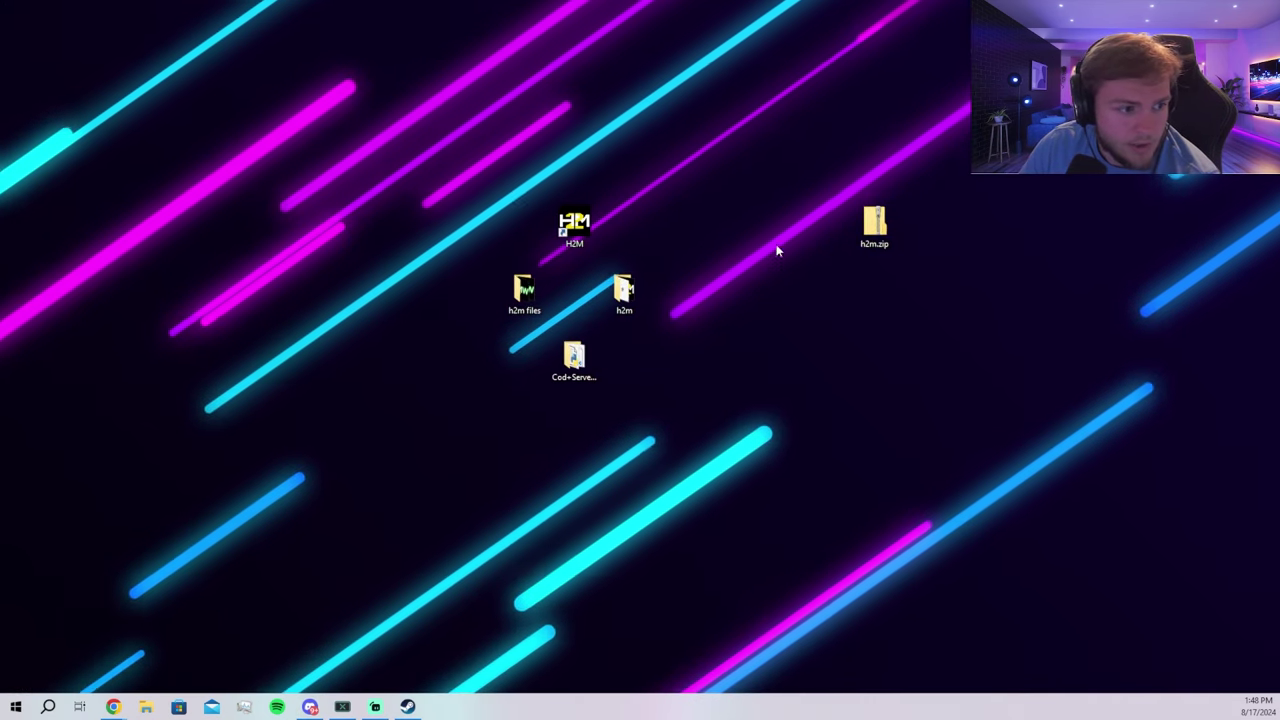
pyautogui.moveTo(874, 224); pyautogui.dragTo(740, 108)
pyautogui.moveTo(574, 358); pyautogui.dragTo(724, 162)
pyautogui.rightClick(722, 162)
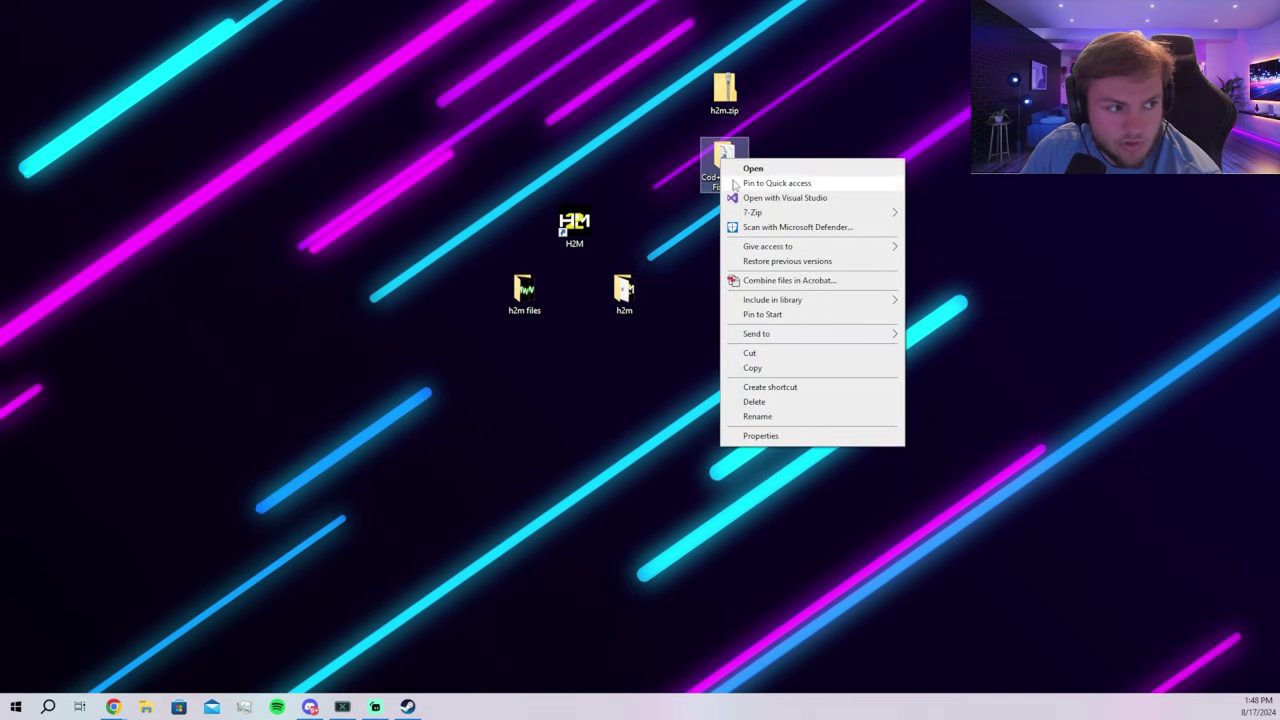
pyautogui.press('Escape')
pyautogui.click(726, 100)
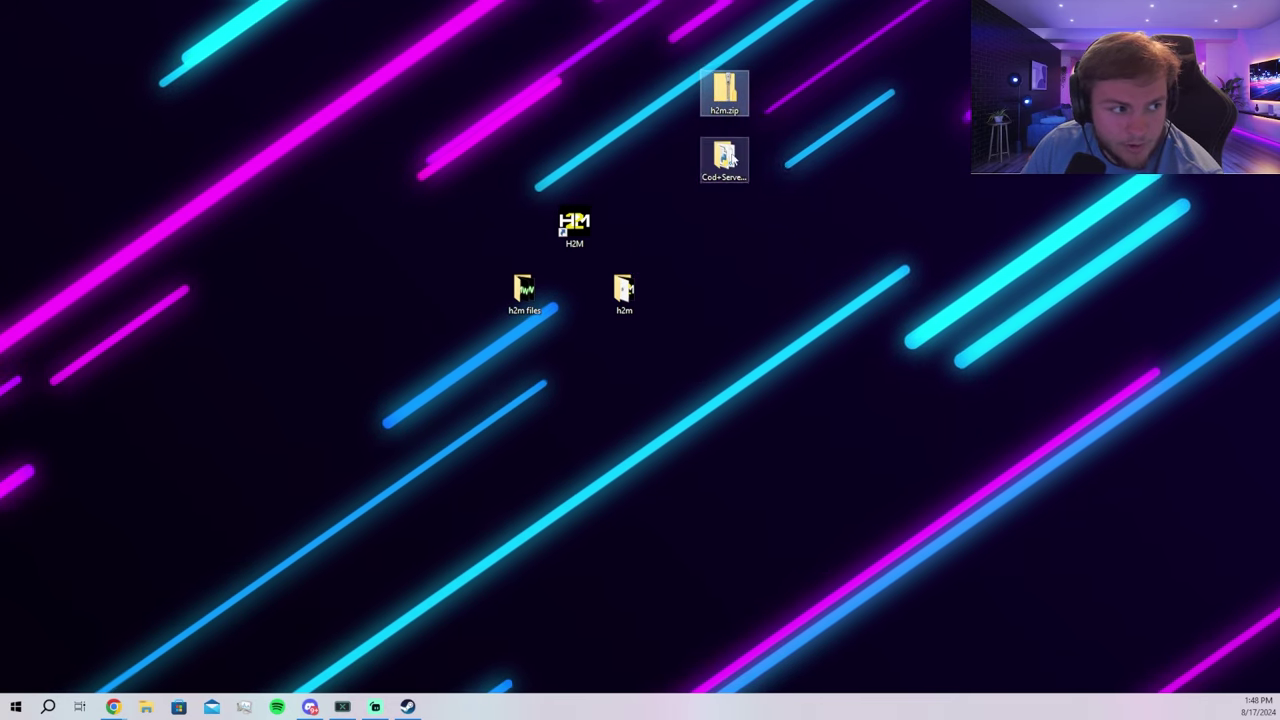
pyautogui.moveTo(724, 158); pyautogui.dragTo(832, 302)
# View the 7-Zip extraction options for h2m.zip, dismiss them without extracting, and move the archive aside on the desktop
pyautogui.rightClick(818, 293)
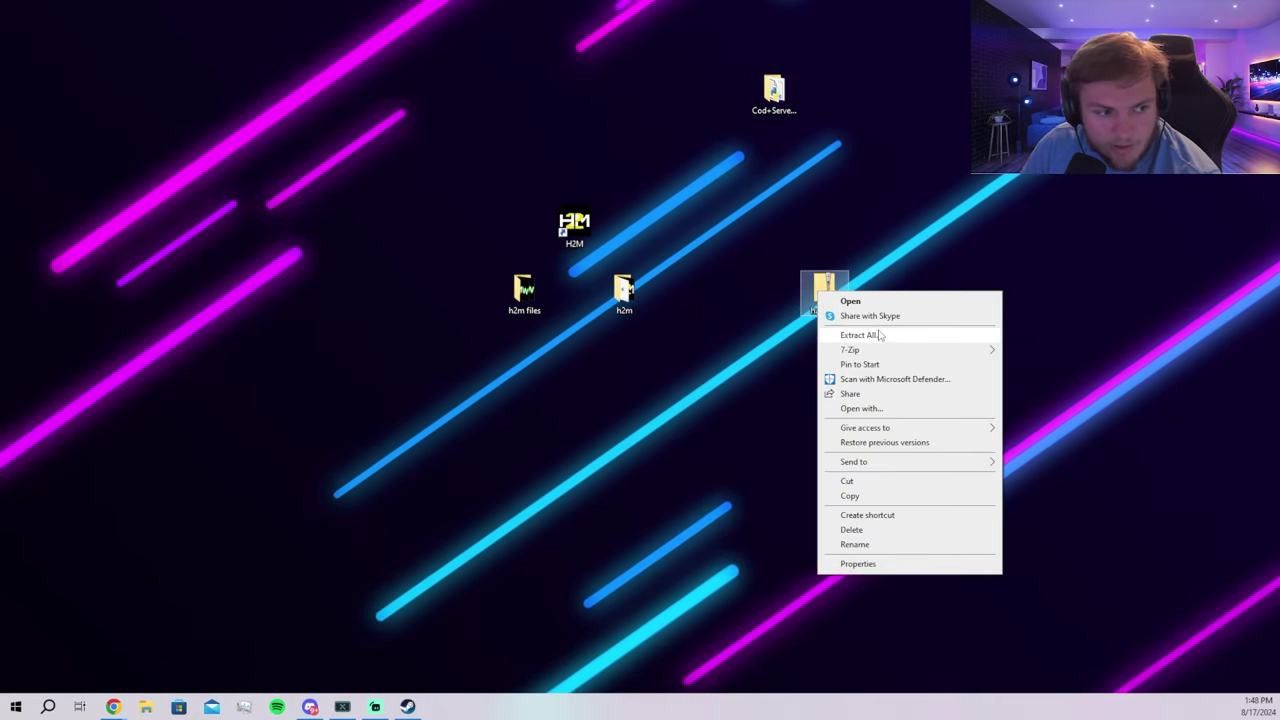
pyautogui.click(870, 197)
pyautogui.click(822, 291)
pyautogui.rightClick(822, 293)
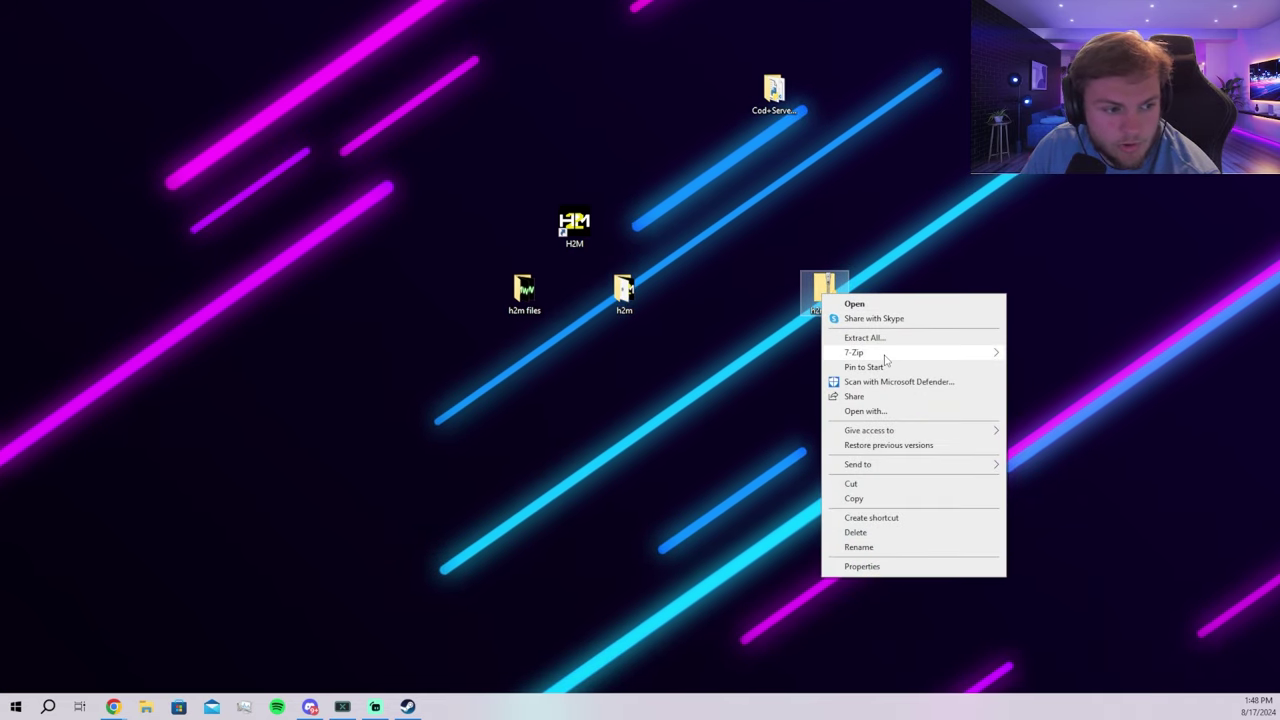
pyautogui.moveTo(884, 358)
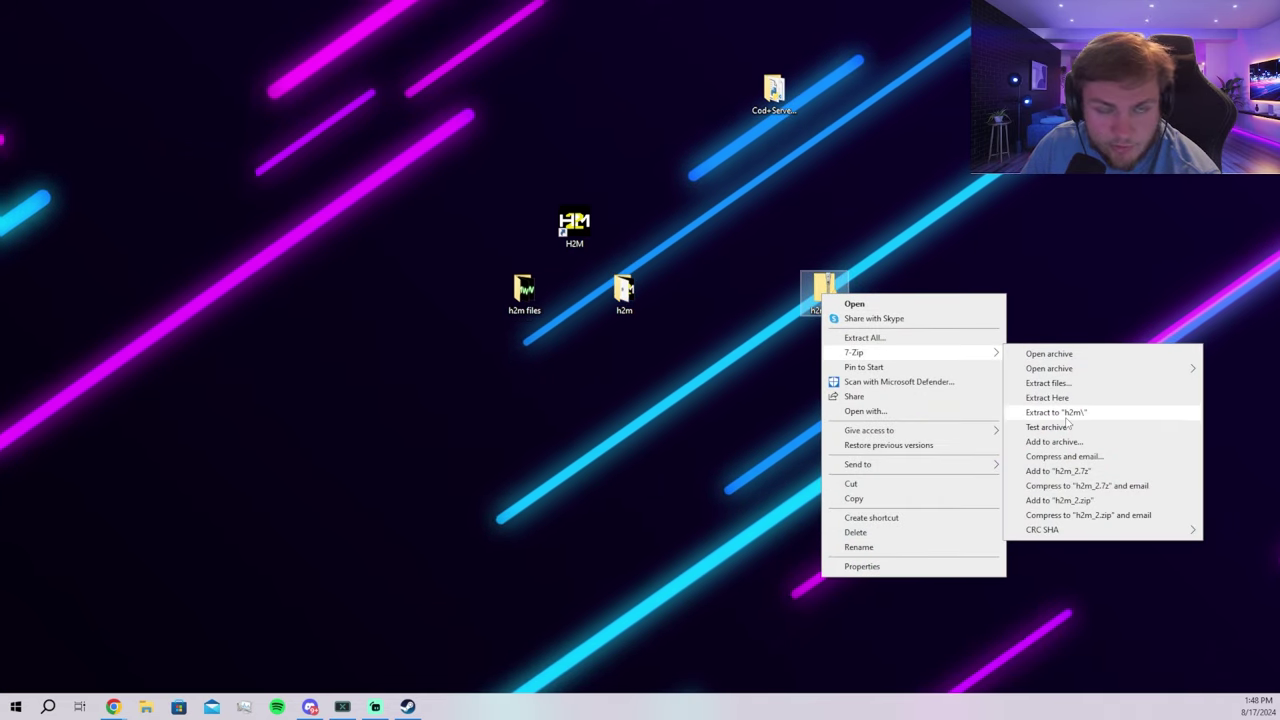
pyautogui.click(837, 300)
pyautogui.moveTo(837, 300); pyautogui.dragTo(885, 167)
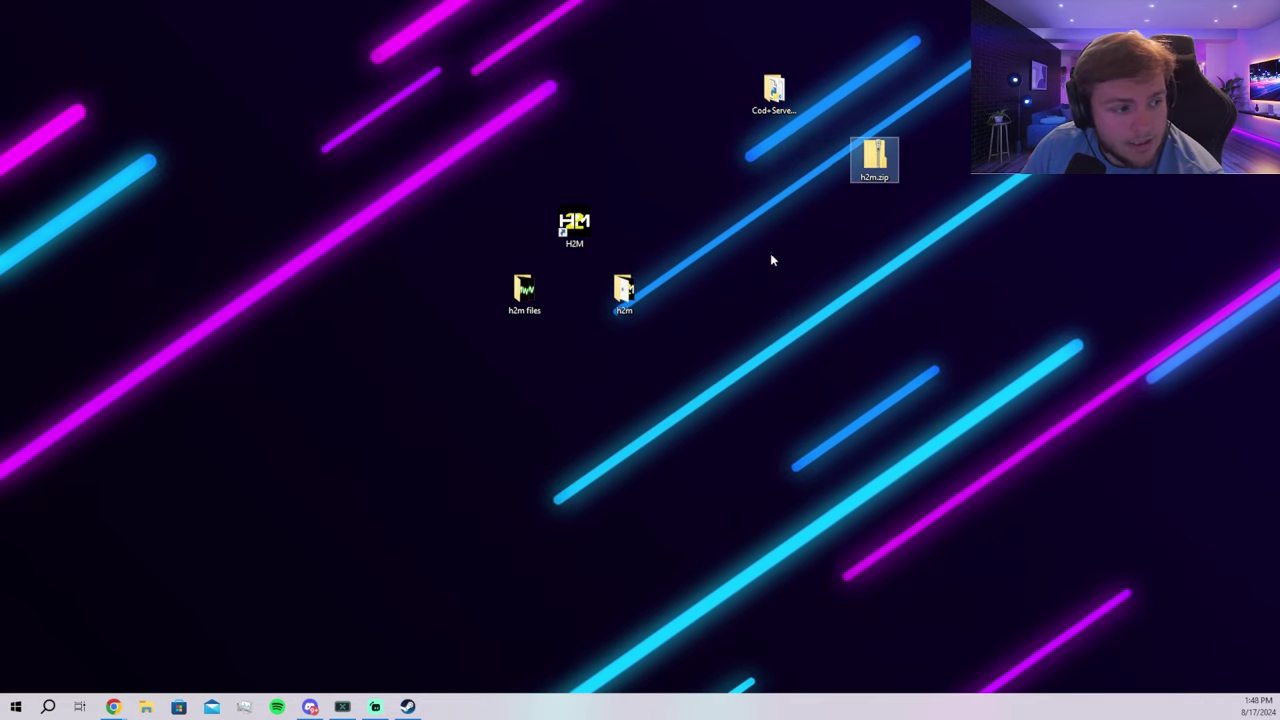
# Open h2m.zip and look into its h2m folder and the h2m files subfolder
pyautogui.doubleClick(871, 168)
pyautogui.doubleClick(875, 157)
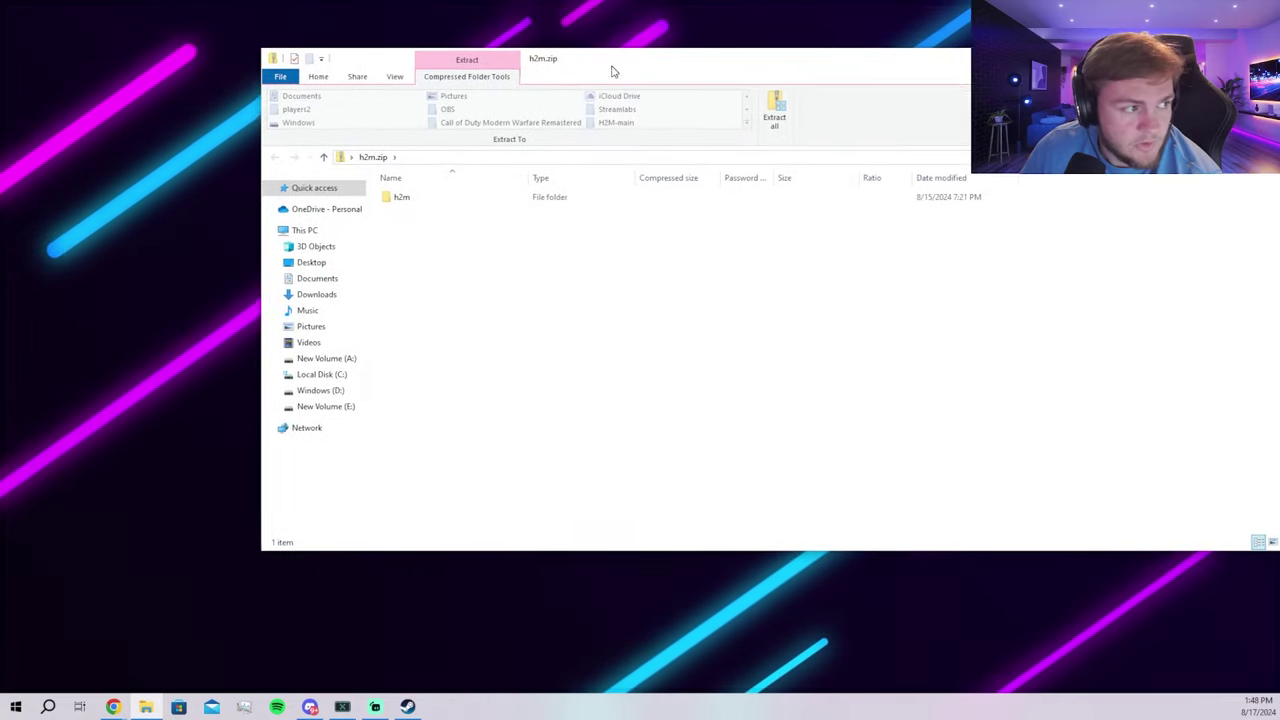
pyautogui.doubleClick(413, 207)
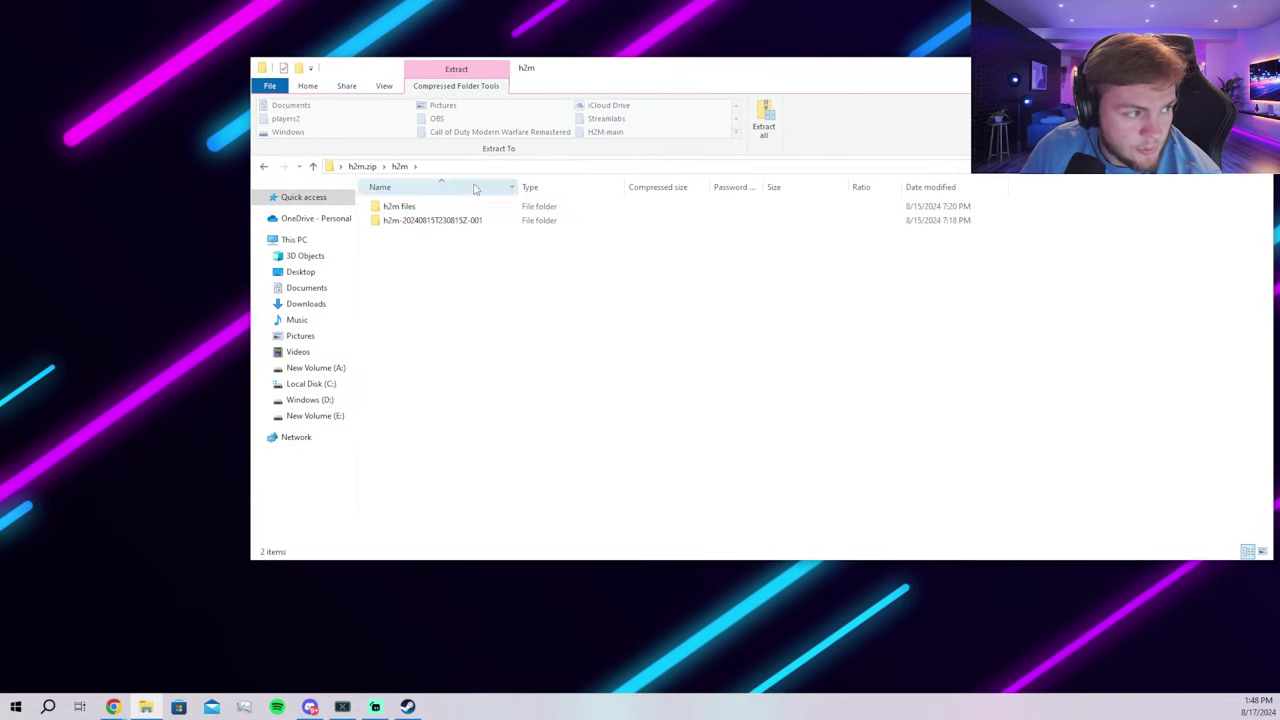
pyautogui.moveTo(595, 77); pyautogui.dragTo(528, 413)
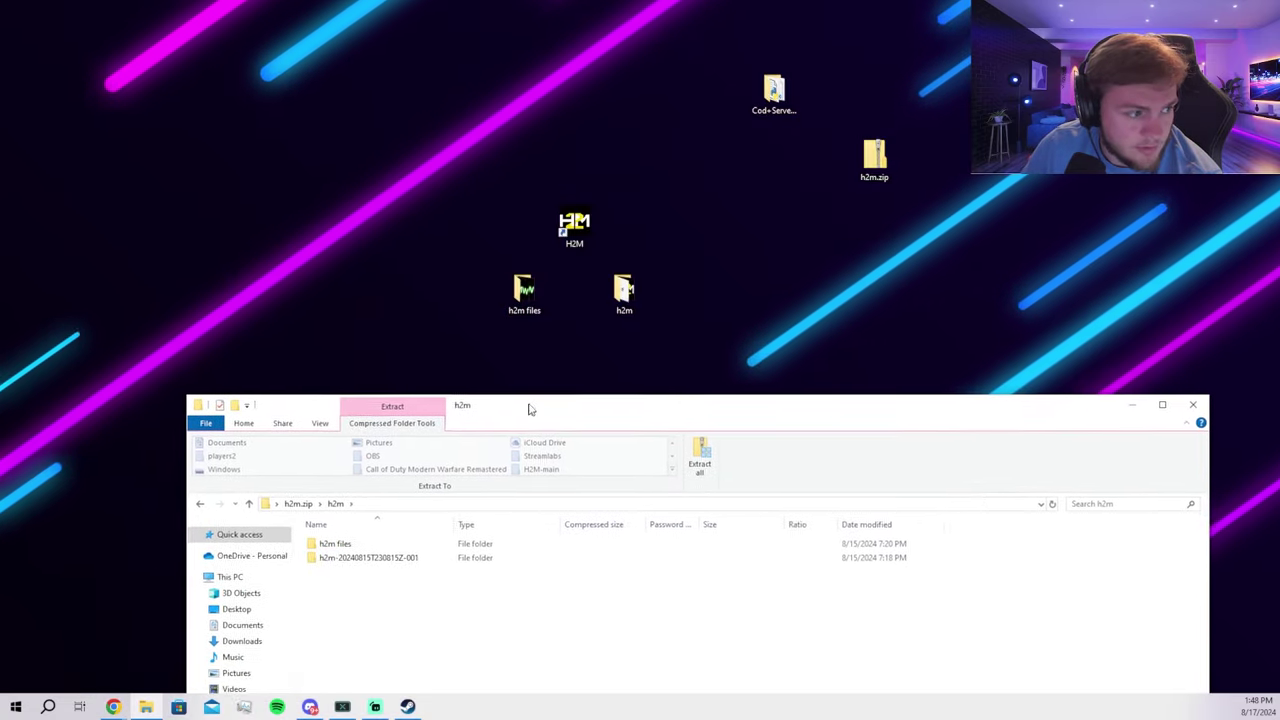
pyautogui.doubleClick(345, 543)
pyautogui.press('BackSpace')
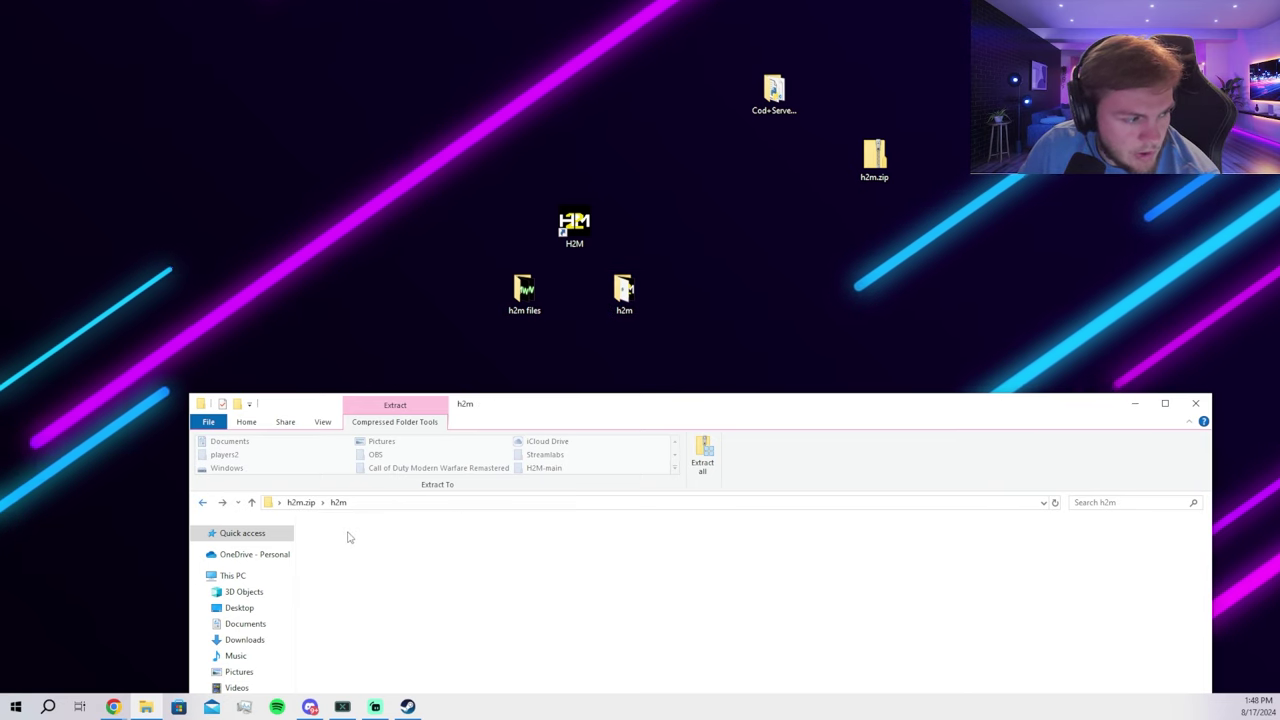
pyautogui.moveTo(378, 517)
pyautogui.mouseDown()
pyautogui.moveTo(523, 286)
pyautogui.moveTo(371, 523)
pyautogui.mouseUp()
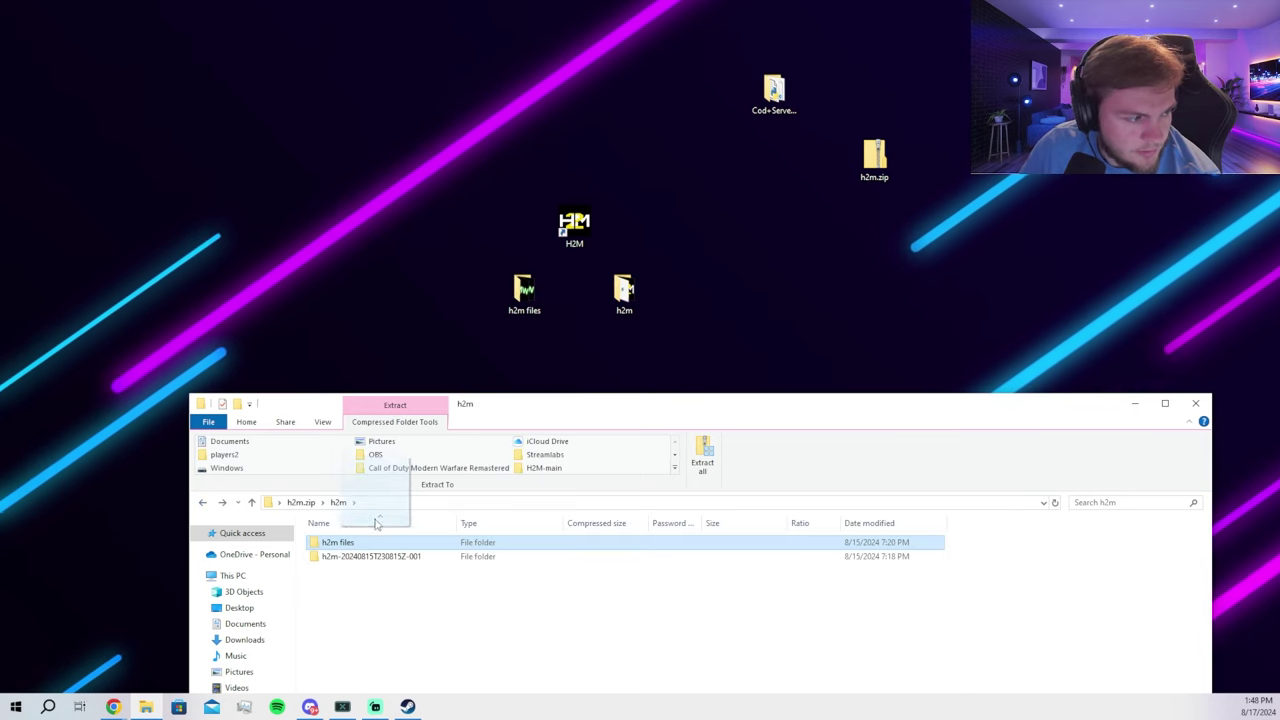
# View the contents of the h2m folder inside h2m-20240815T230815Z-001, and minimize the archive window
pyautogui.click(352, 558)
pyautogui.doubleClick(352, 558)
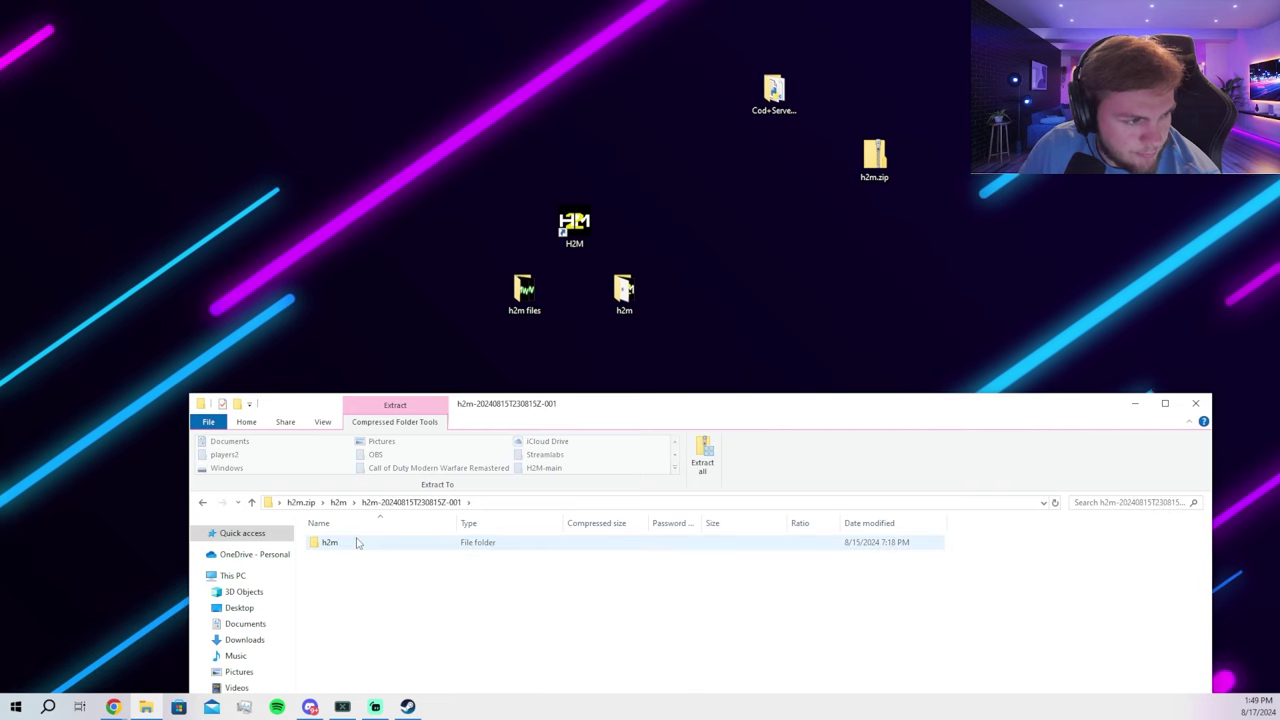
pyautogui.click(352, 544)
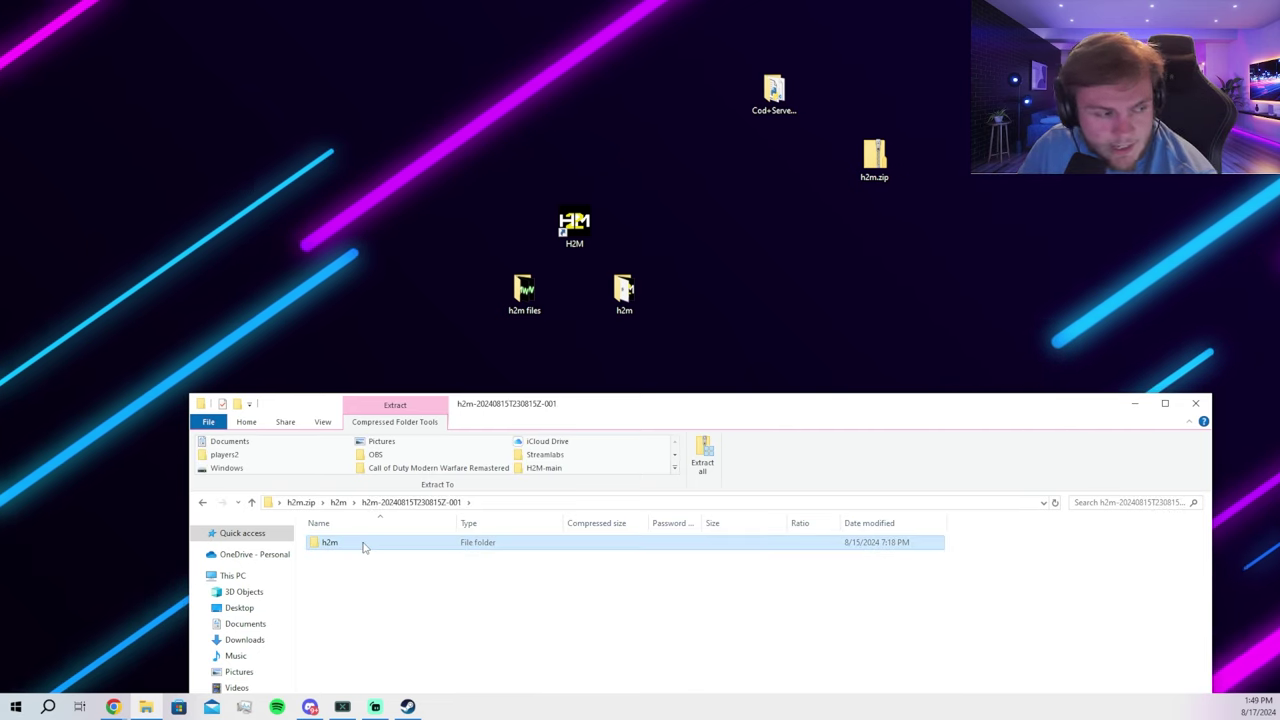
pyautogui.moveTo(363, 547)
pyautogui.mouseDown()
pyautogui.moveTo(620, 290)
pyautogui.moveTo(358, 548)
pyautogui.mouseUp()
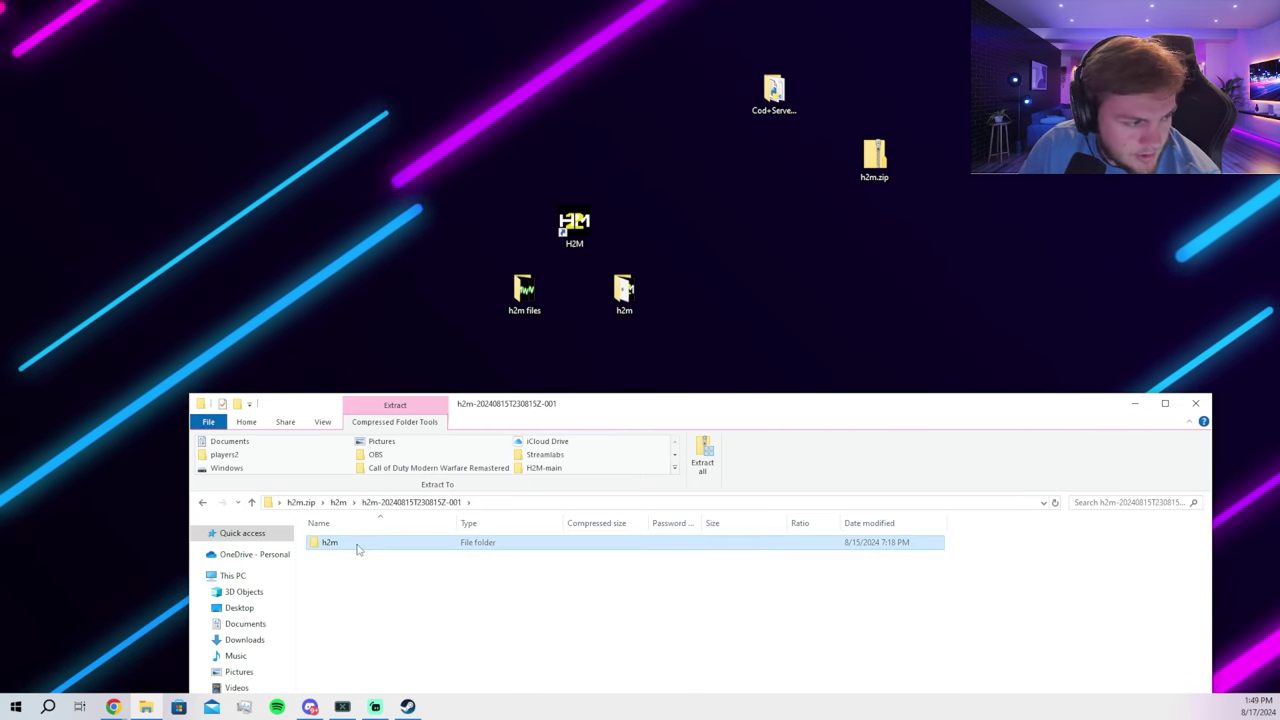
pyautogui.doubleClick(358, 548)
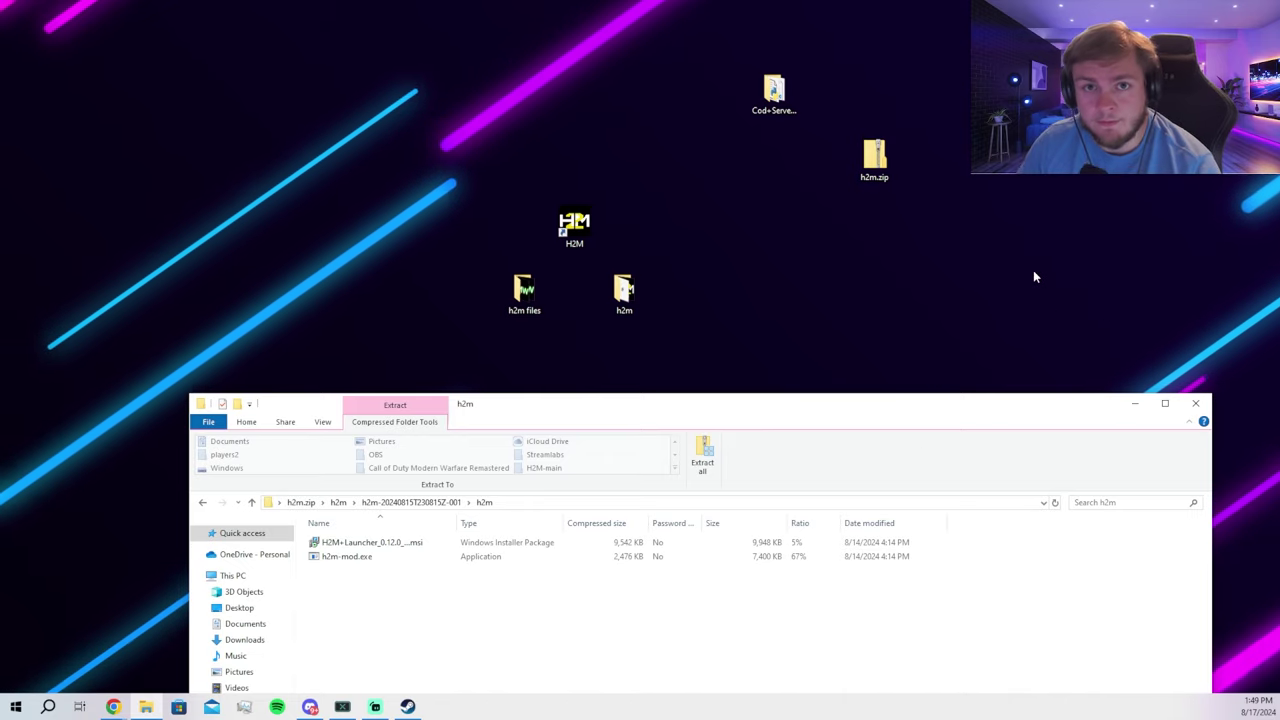
pyautogui.click(1134, 403)
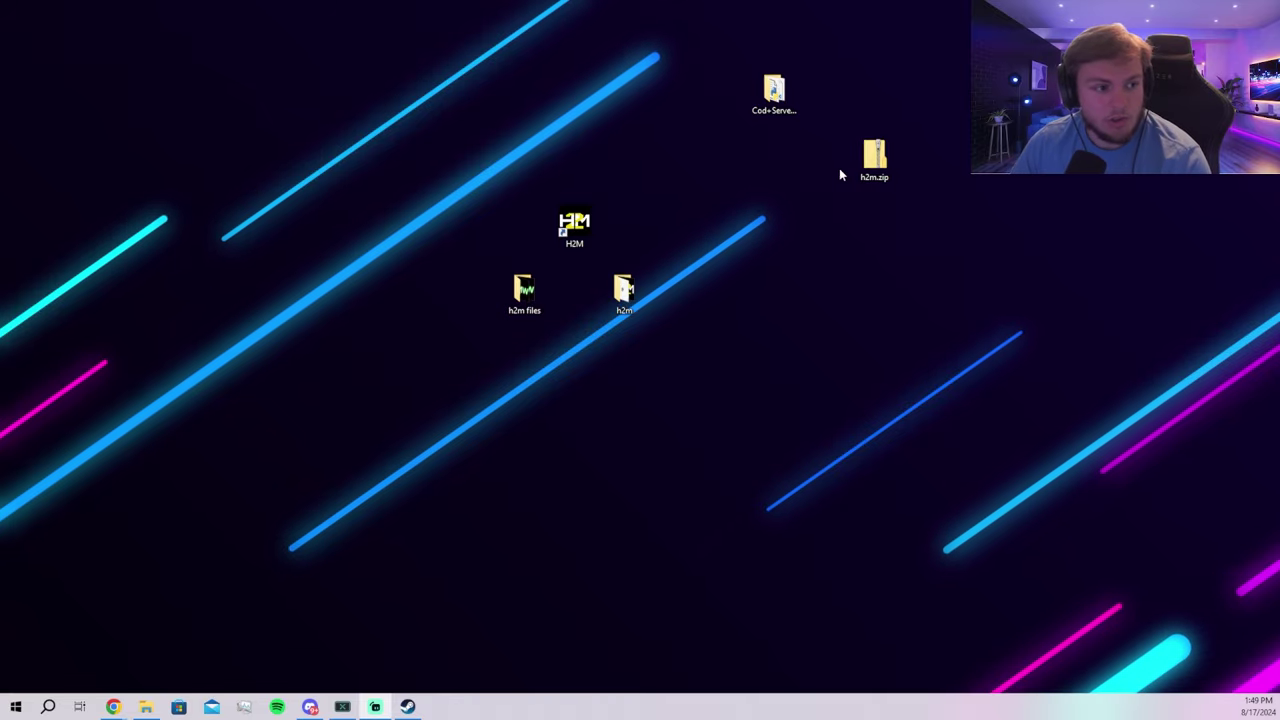
# Open the extracted h2m and h2m files desktop folders and arrange their windows side by side
pyautogui.doubleClick(624, 292)
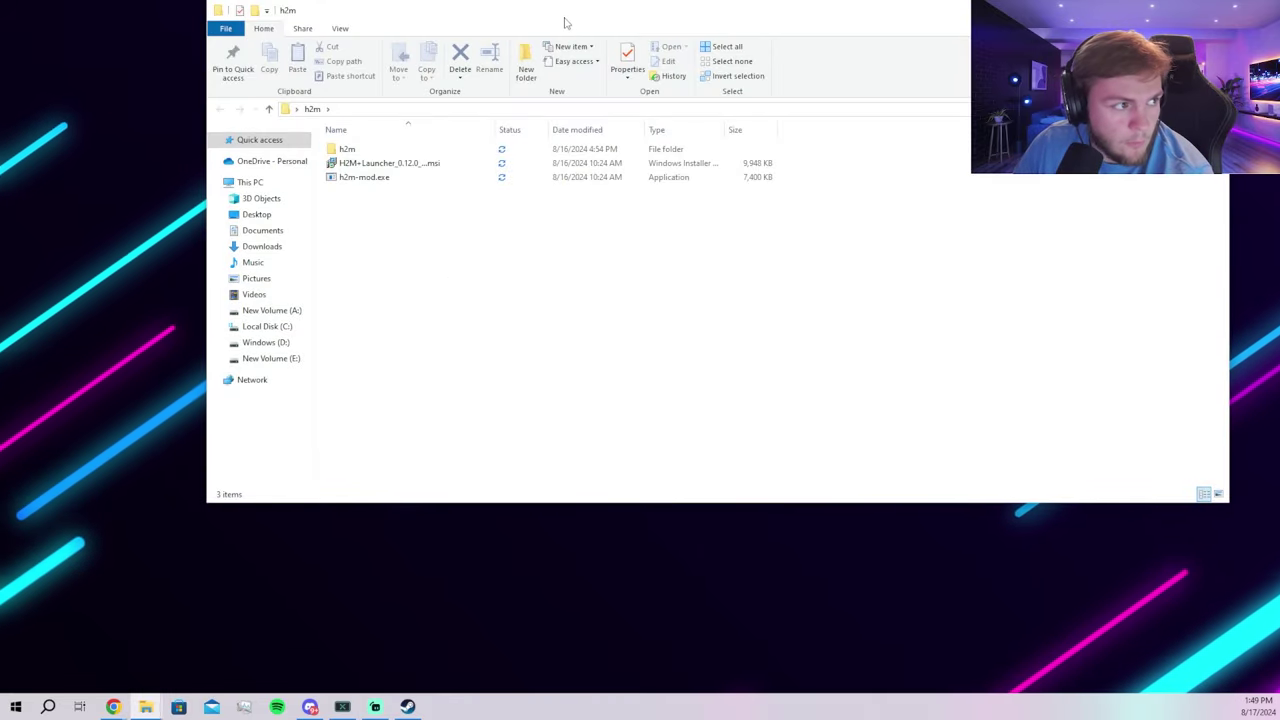
pyautogui.moveTo(566, 20); pyautogui.dragTo(439, 506)
pyautogui.doubleClick(524, 290)
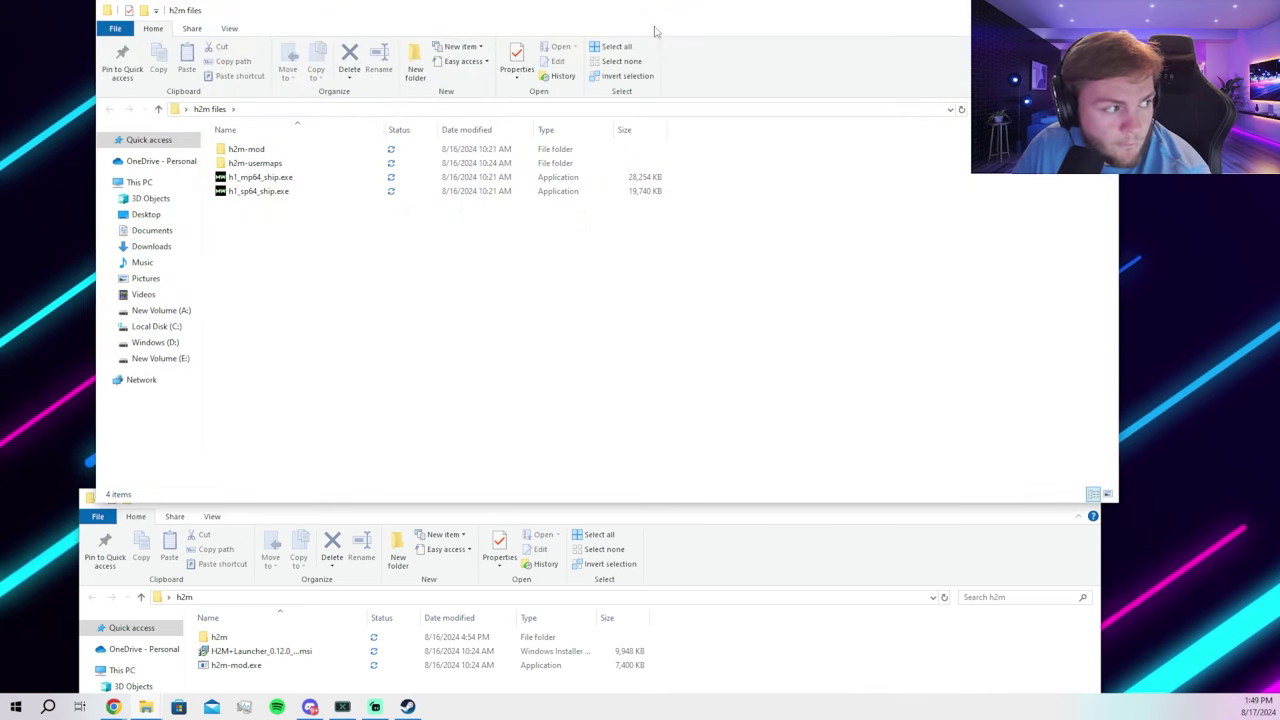
pyautogui.moveTo(933, 17); pyautogui.dragTo(837, 57)
pyautogui.moveTo(1017, 151); pyautogui.dragTo(520, 151)
pyautogui.moveTo(736, 495); pyautogui.dragTo(966, 47)
pyautogui.moveTo(485, 60); pyautogui.dragTo(717, 57)
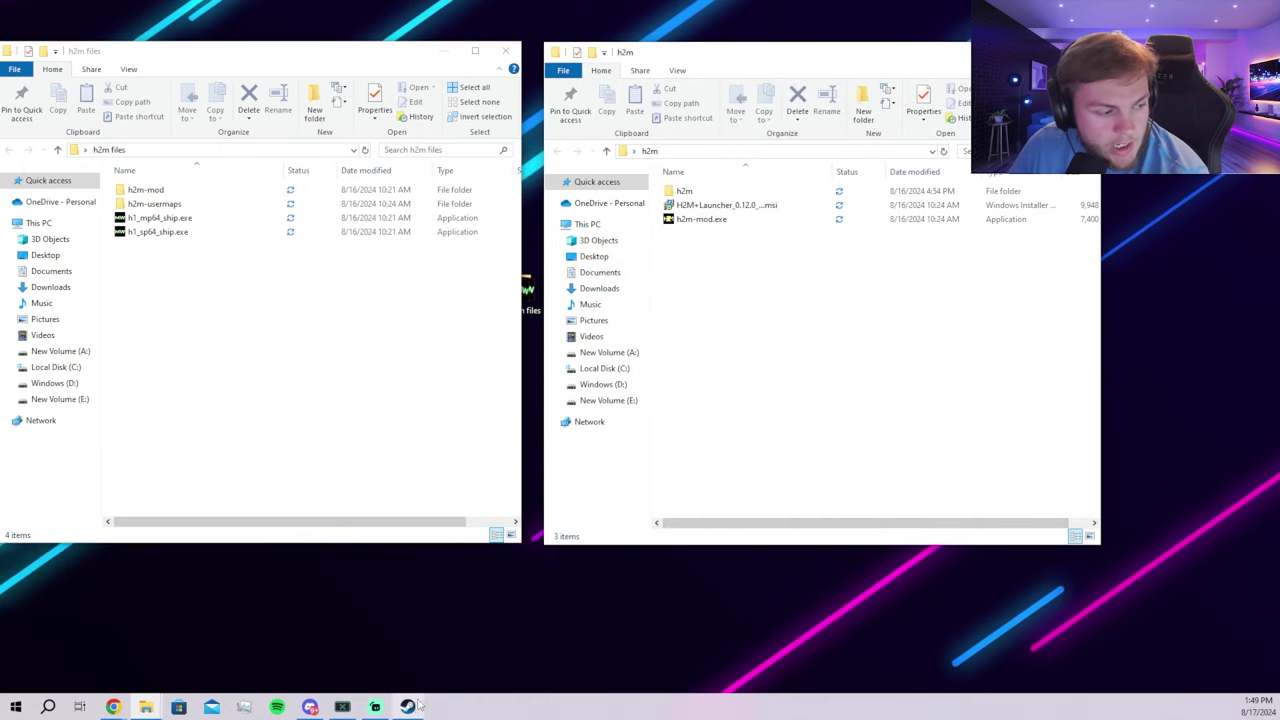
# Switch to Steam and open the local files folder of Call of Duty: Modern Warfare Remastered - Multiplayer
pyautogui.moveTo(408, 709)
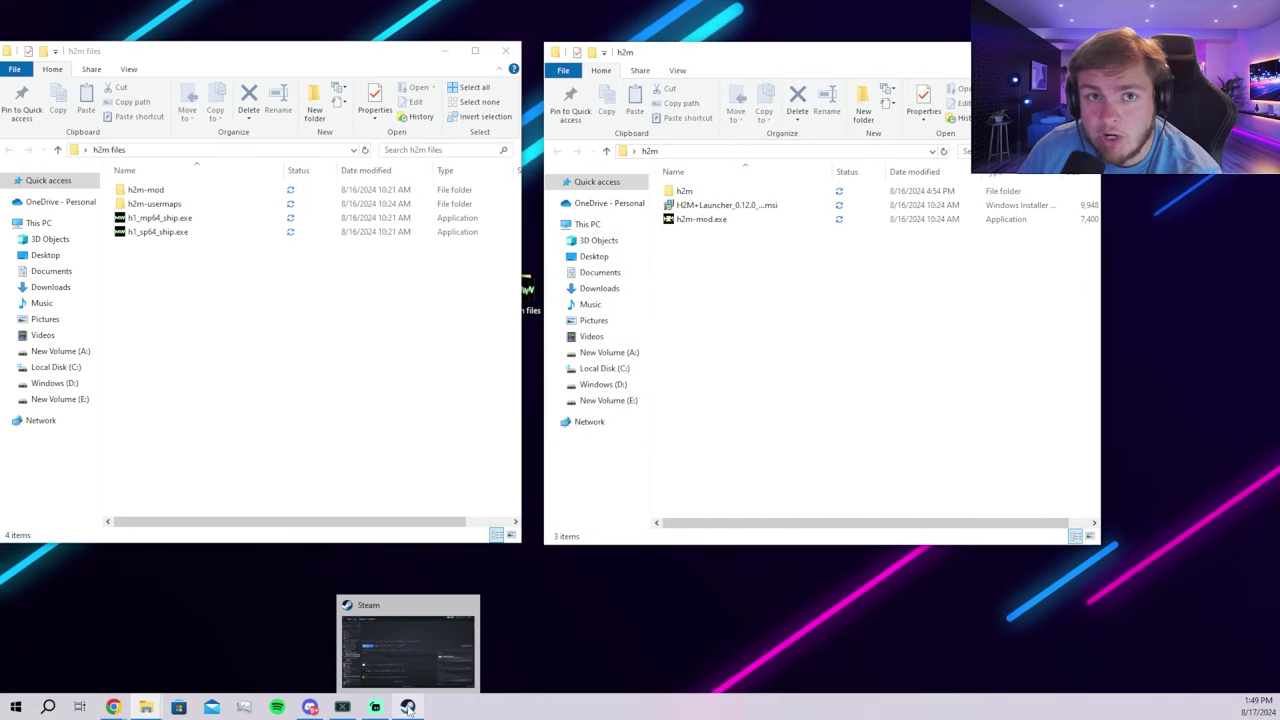
pyautogui.click(408, 707)
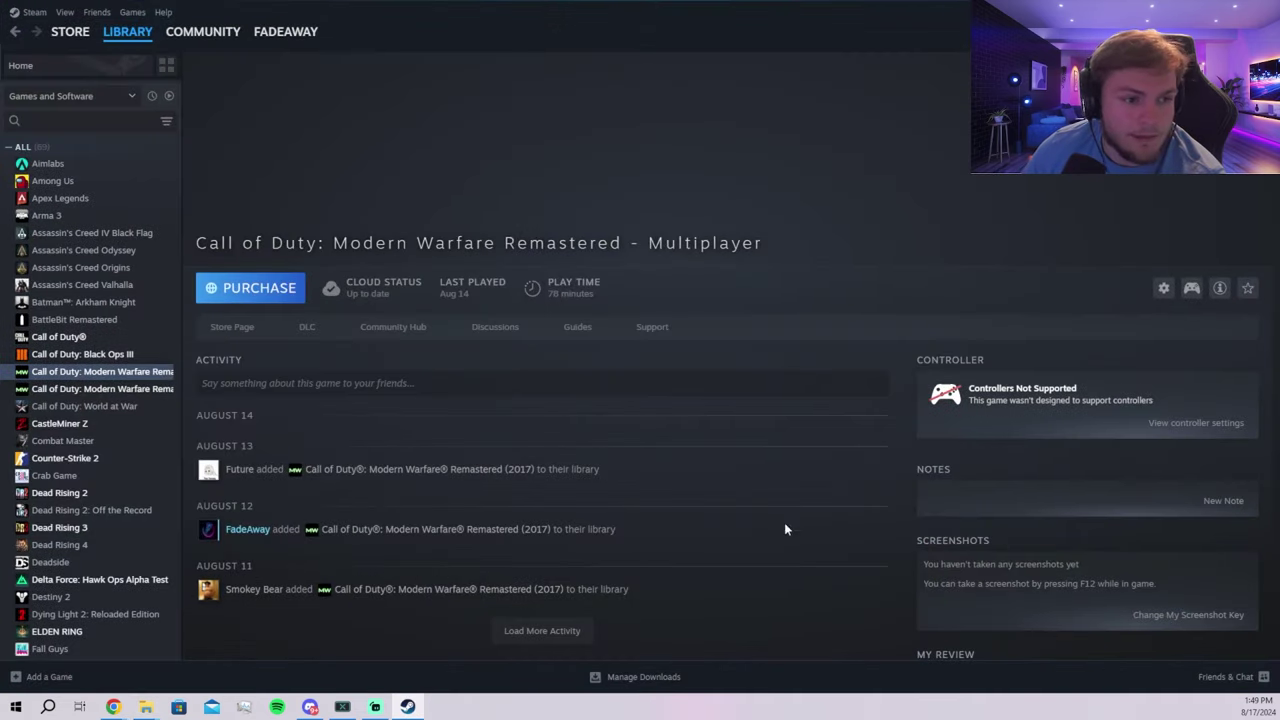
pyautogui.rightClick(76, 375)
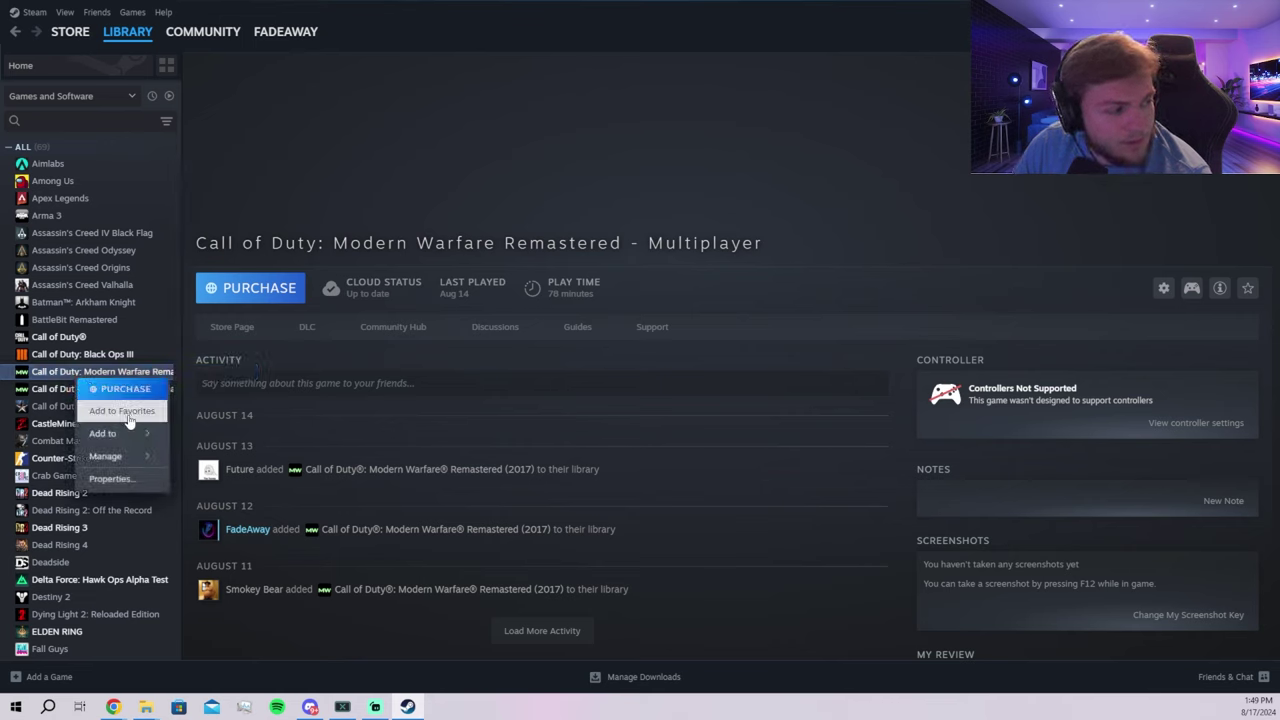
pyautogui.moveTo(128, 461)
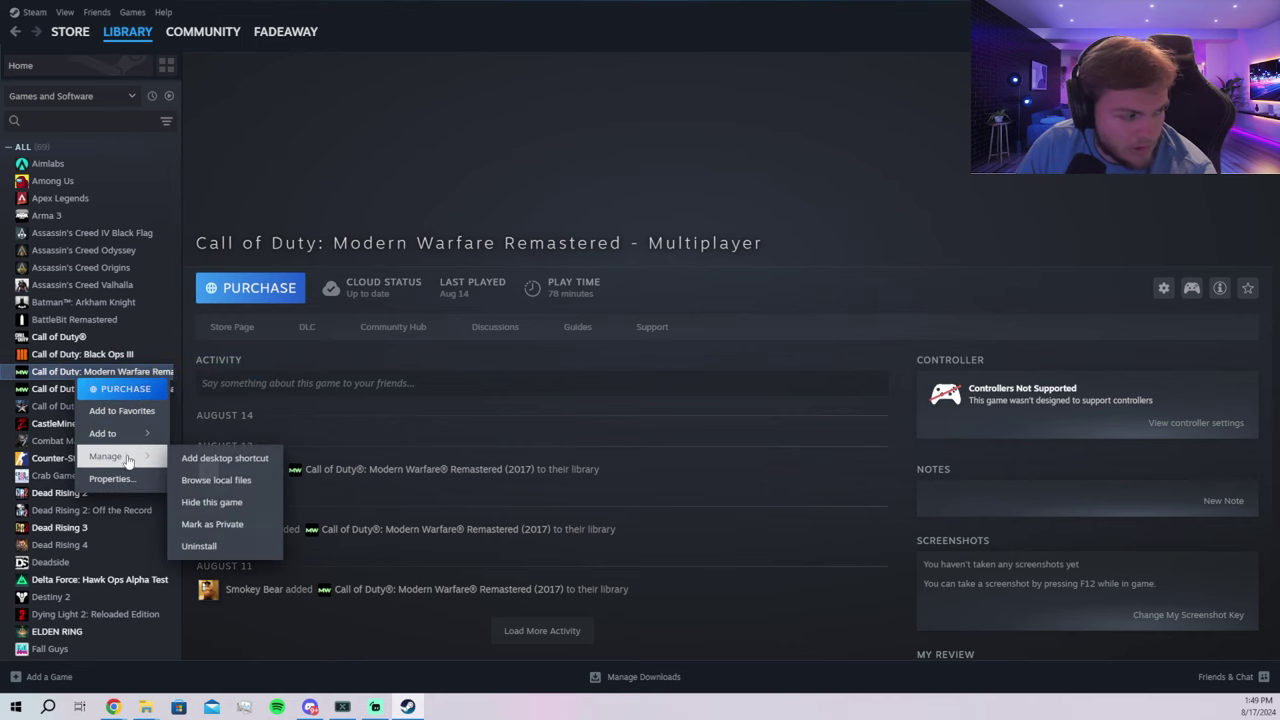
pyautogui.click(216, 480)
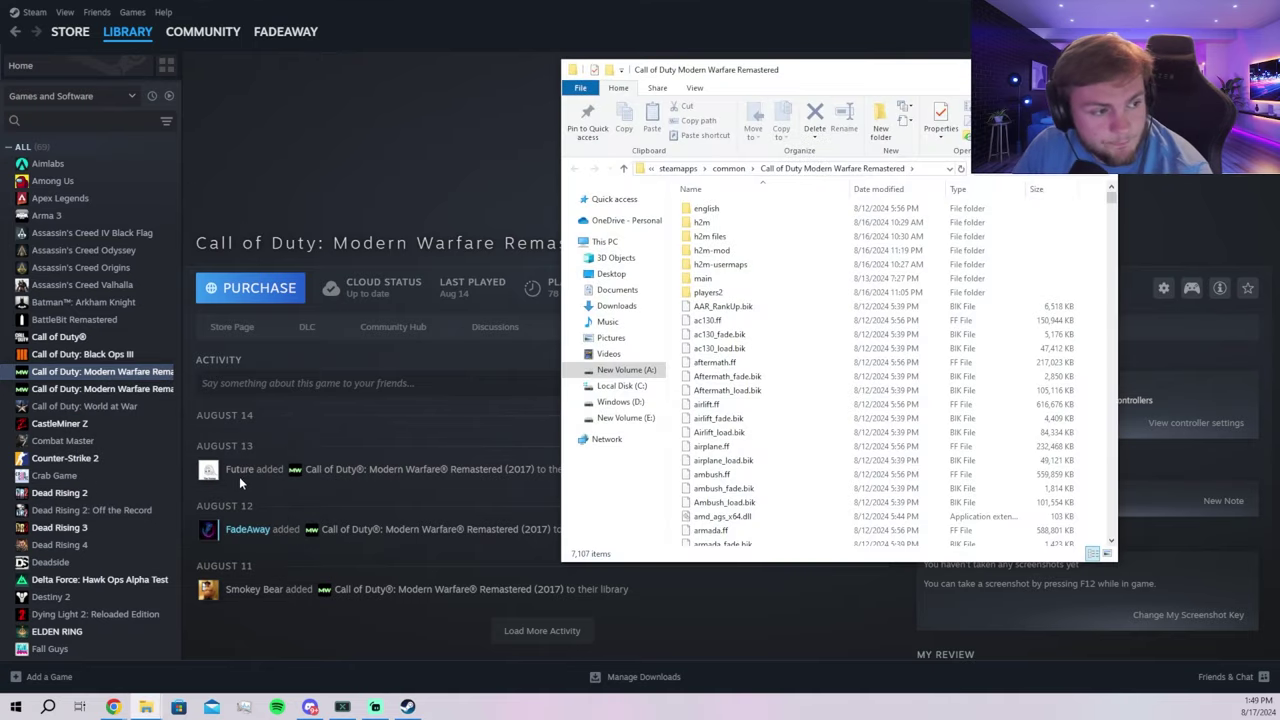
# Minimize Steam and move the Call of Duty Modern Warfare Remastered folder window clear of the h2m files window
pyautogui.click(1219, 11)
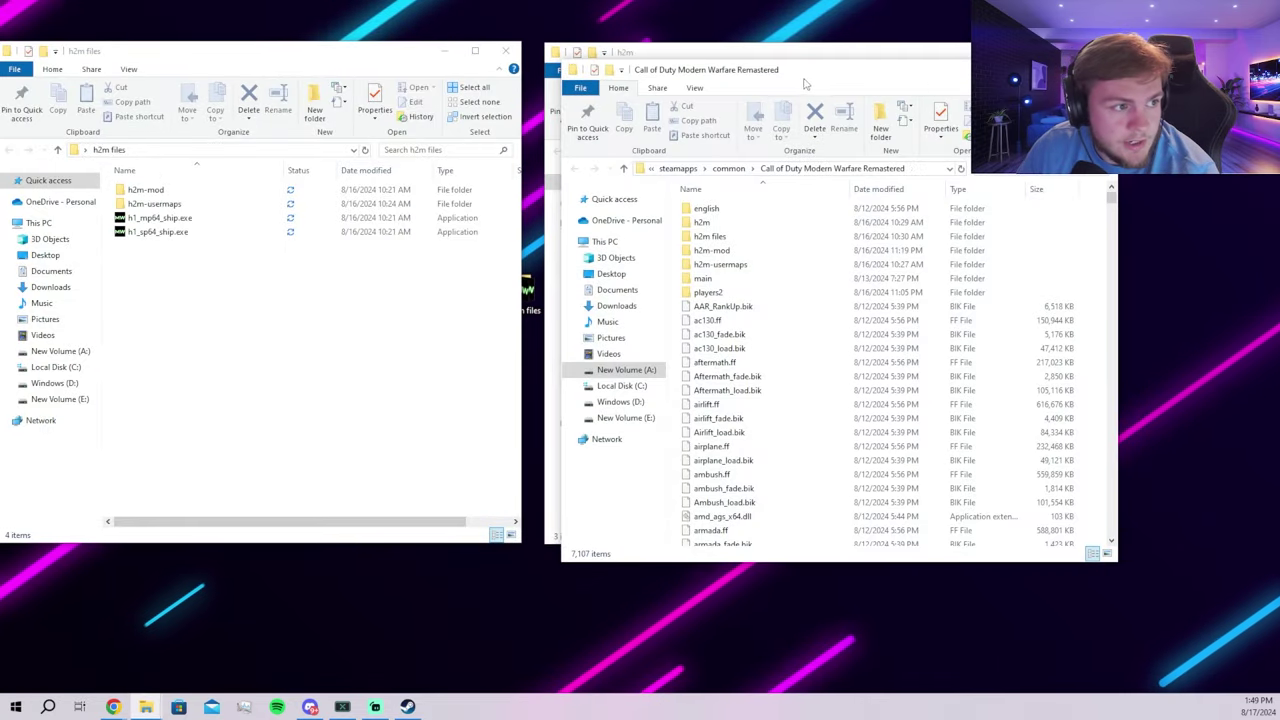
pyautogui.moveTo(803, 78); pyautogui.dragTo(953, 214)
# Try to copy h2m-mod, h2m-usermaps, h1_mp64_ship.exe and h1_sp64_ship.exe from h2m files into the Call of Duty Modern Warfare Remastered folder
pyautogui.moveTo(128, 263); pyautogui.dragTo(181, 194)
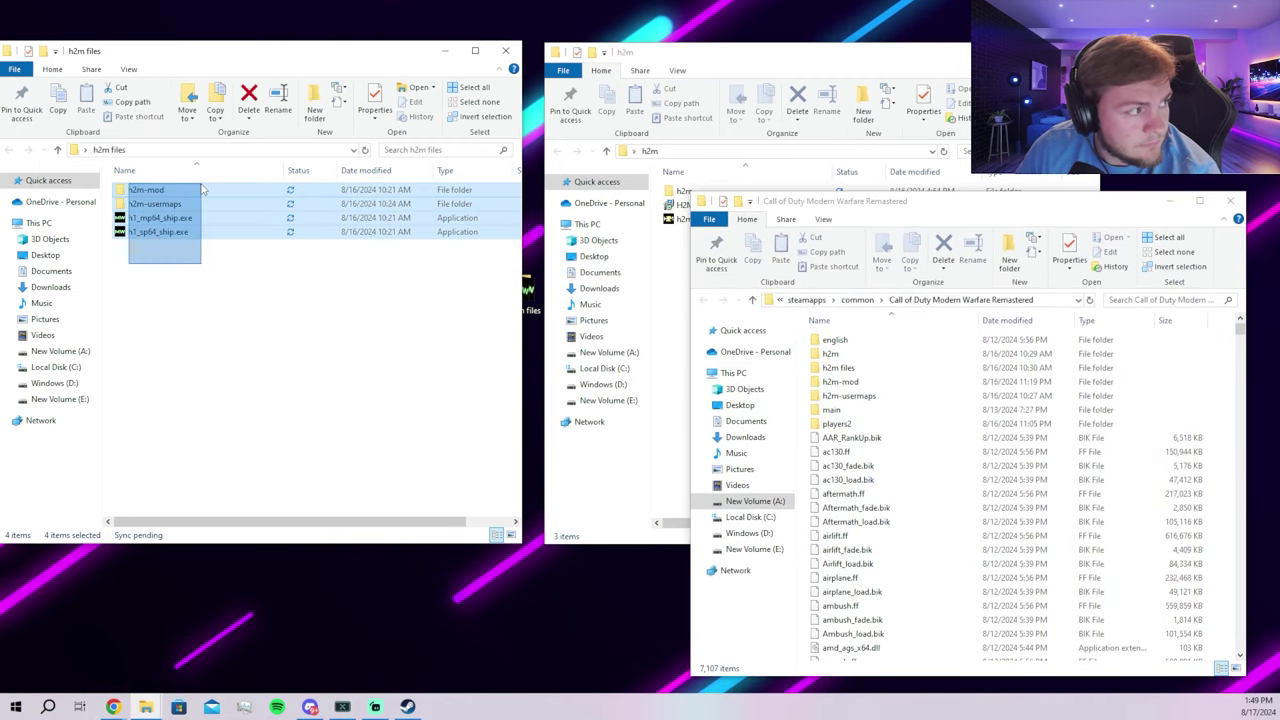
pyautogui.moveTo(201, 196); pyautogui.dragTo(802, 381)
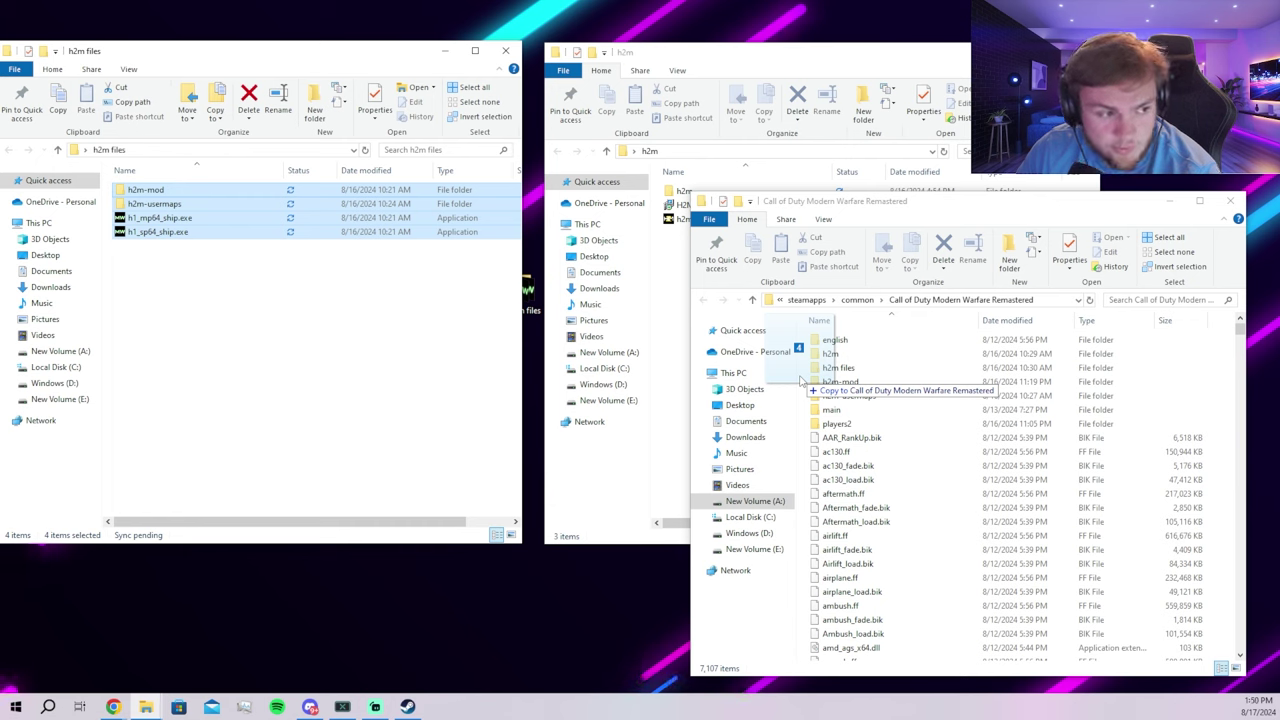
pyautogui.moveTo(800, 381); pyautogui.dragTo(234, 332)
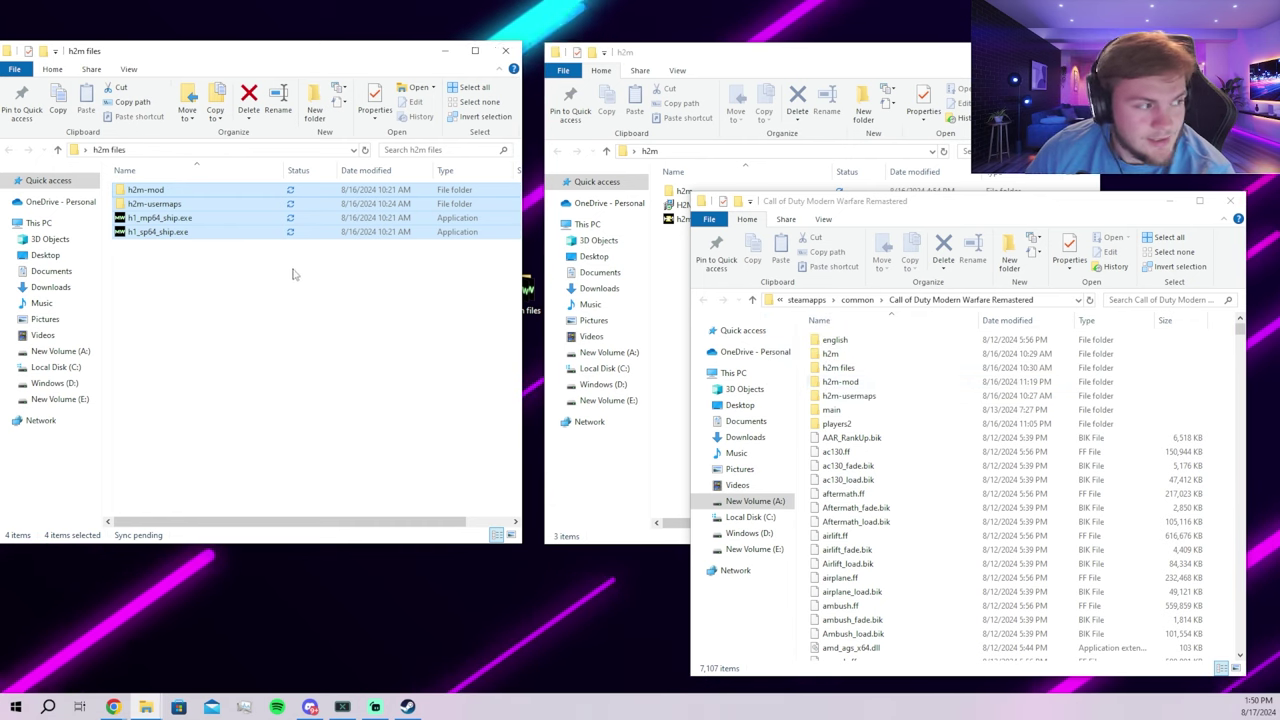
pyautogui.scroll(-20, 907, 451)
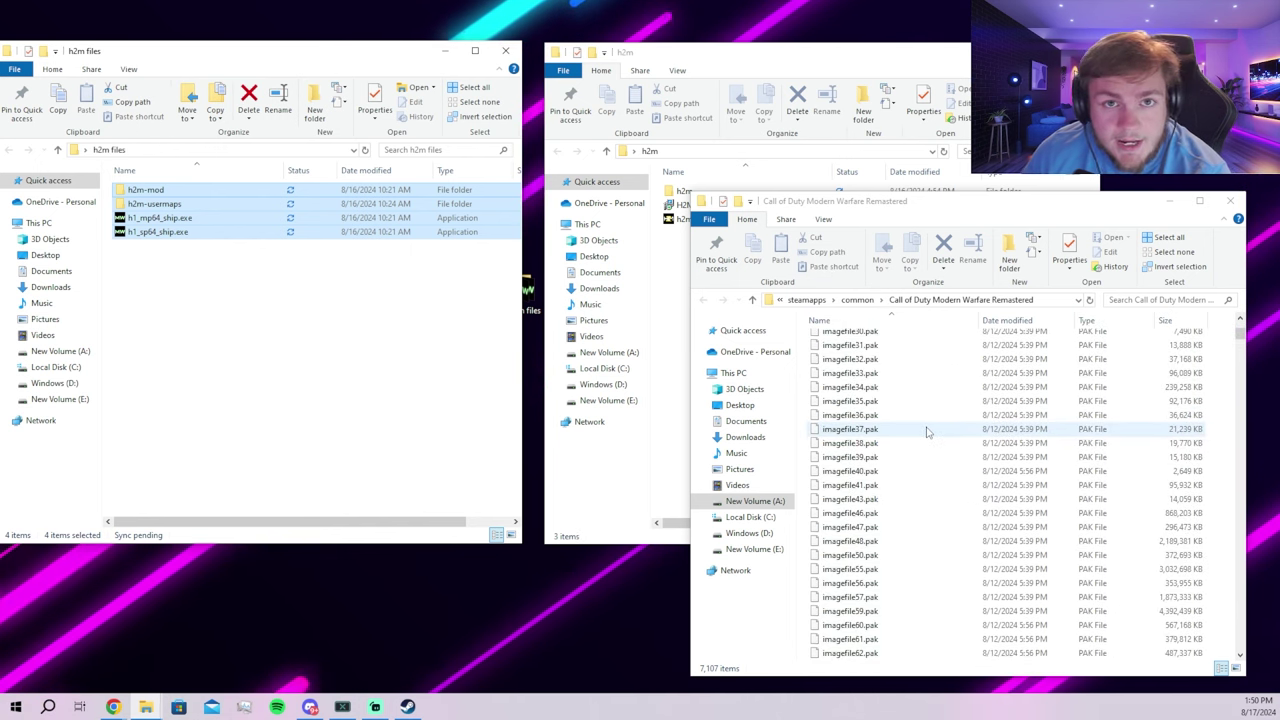
# Try to copy the h2m subfolder, the H2M Launcher installer and h2m-mod.exe from the h2m folder into the game folder
pyautogui.moveTo(667, 58); pyautogui.dragTo(138, 62)
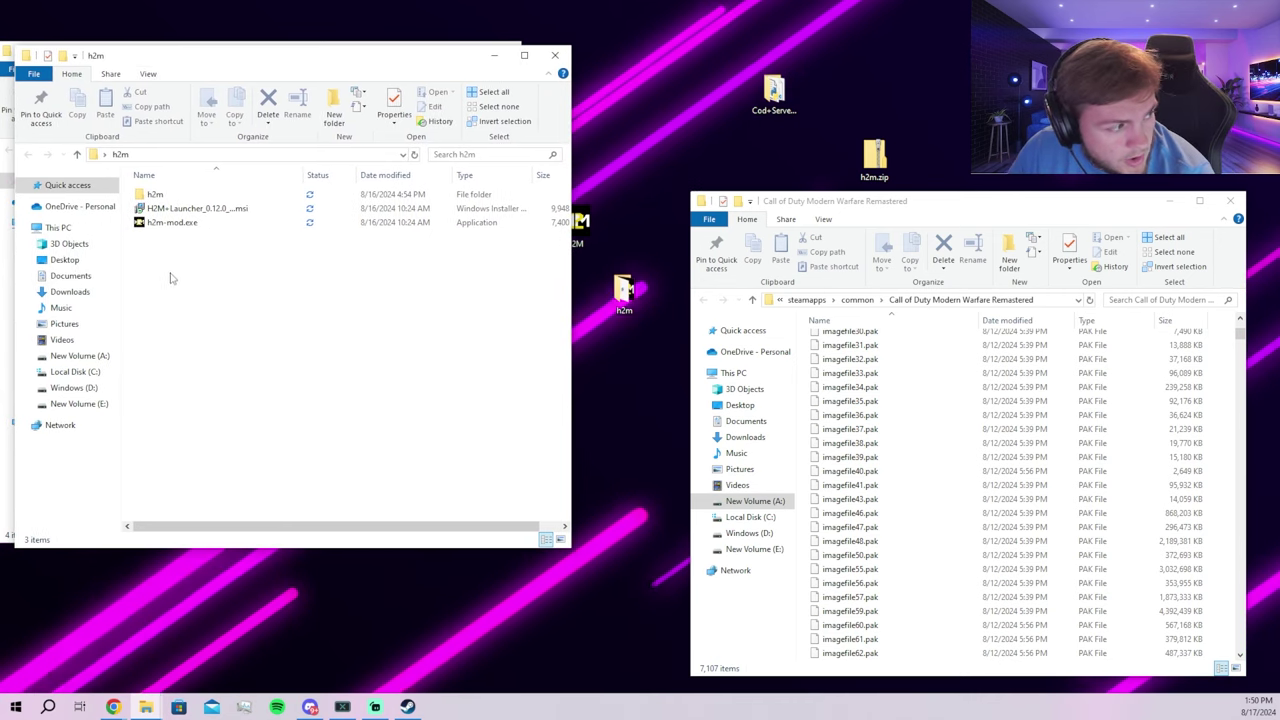
pyautogui.moveTo(140, 252); pyautogui.dragTo(196, 197)
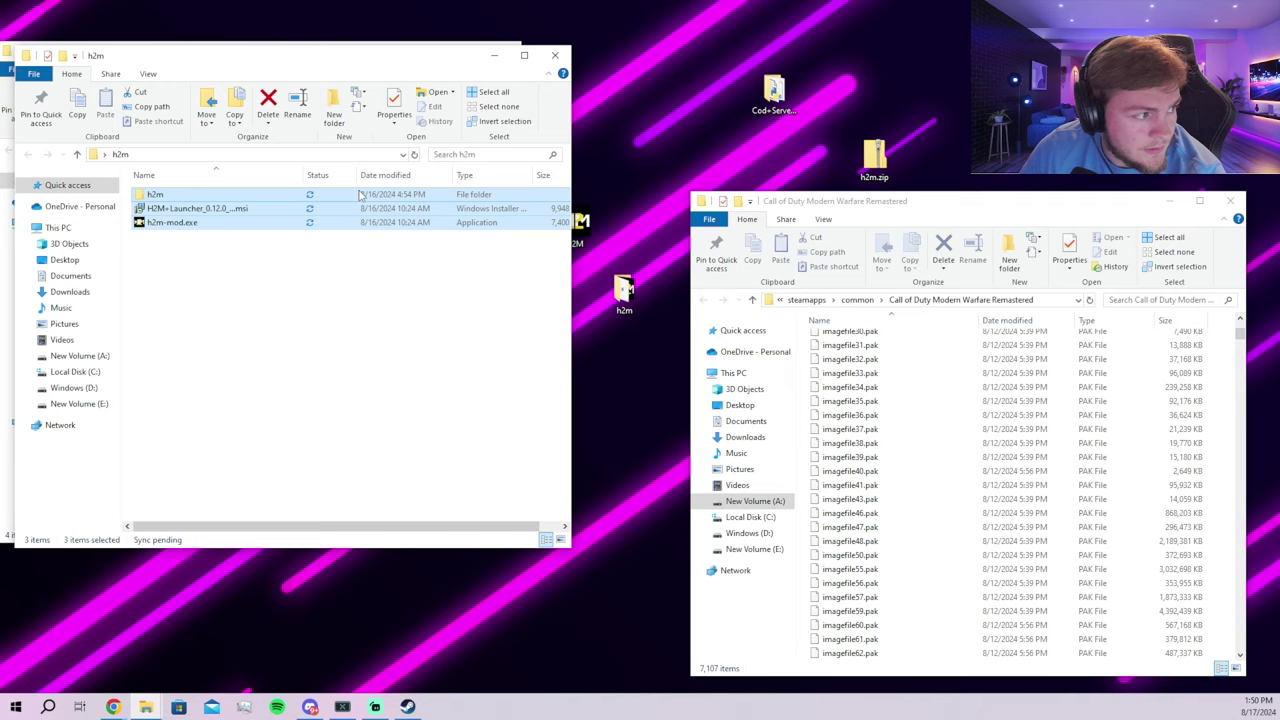
pyautogui.moveTo(180, 197); pyautogui.dragTo(803, 344)
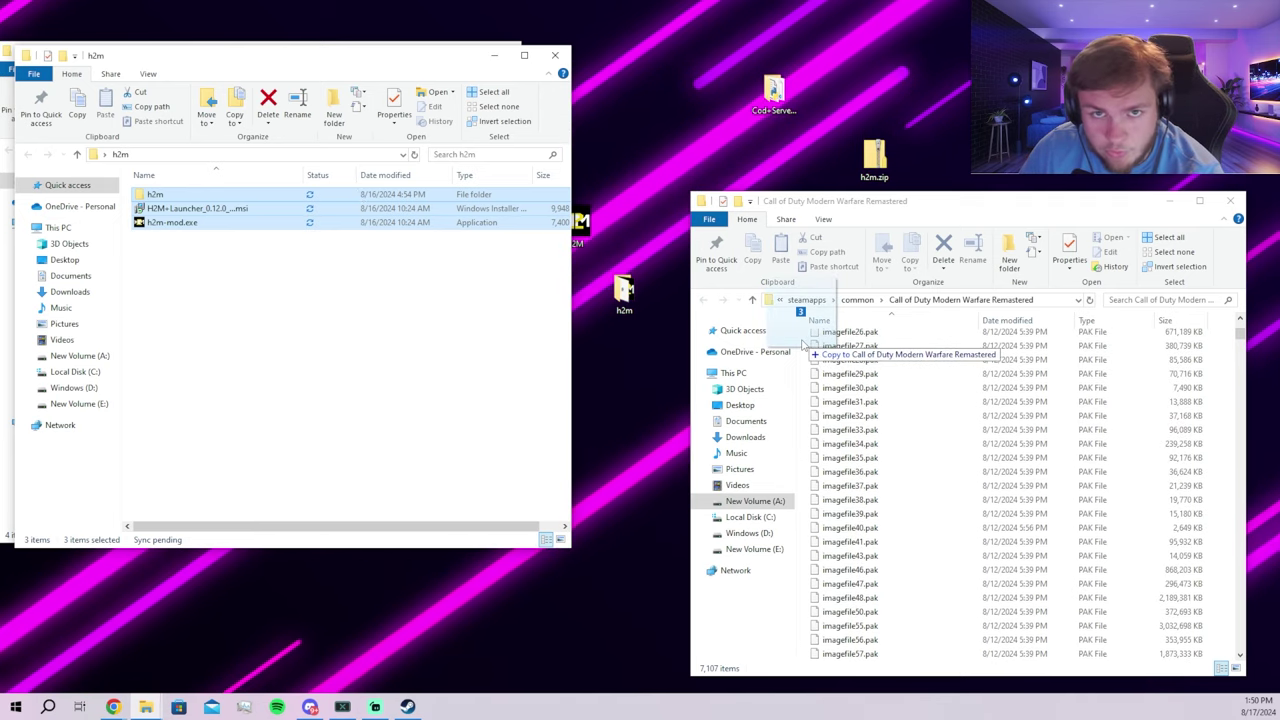
pyautogui.moveTo(802, 343); pyautogui.dragTo(217, 223)
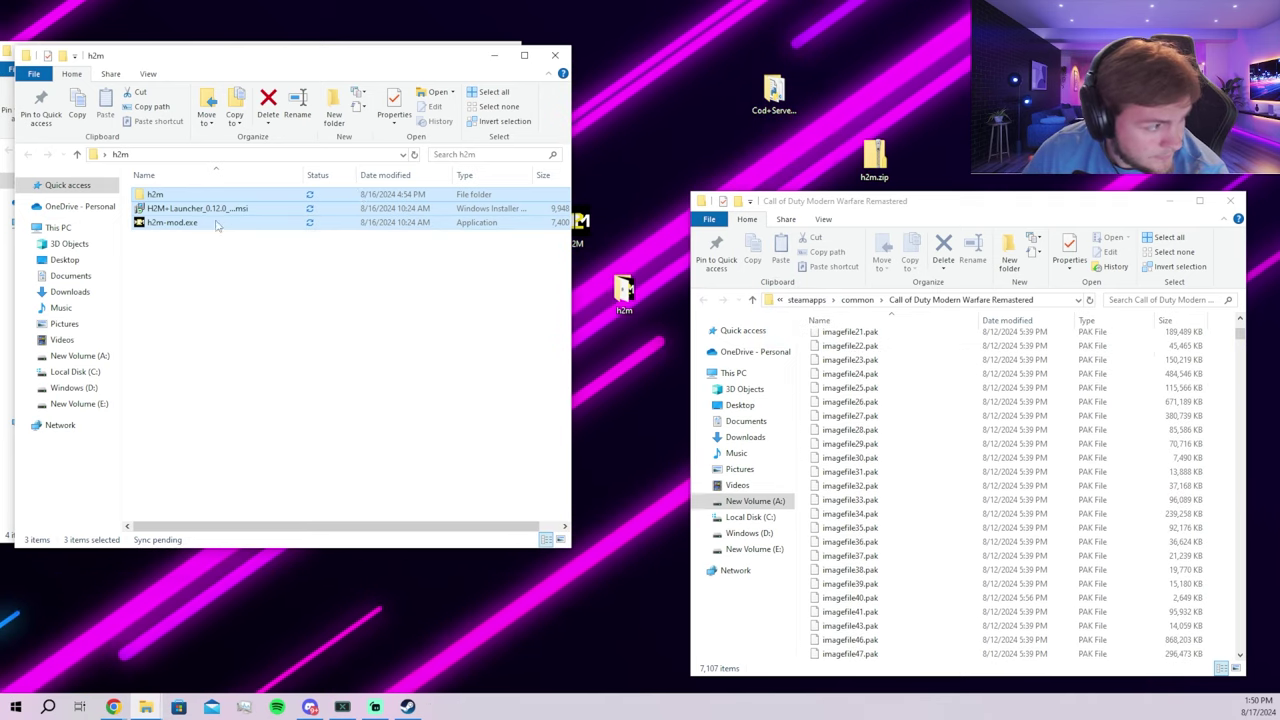
# Widen the game folder window beside the h2m window and select h2m-mod.exe in the game folder
pyautogui.moveTo(1017, 202); pyautogui.dragTo(903, 49)
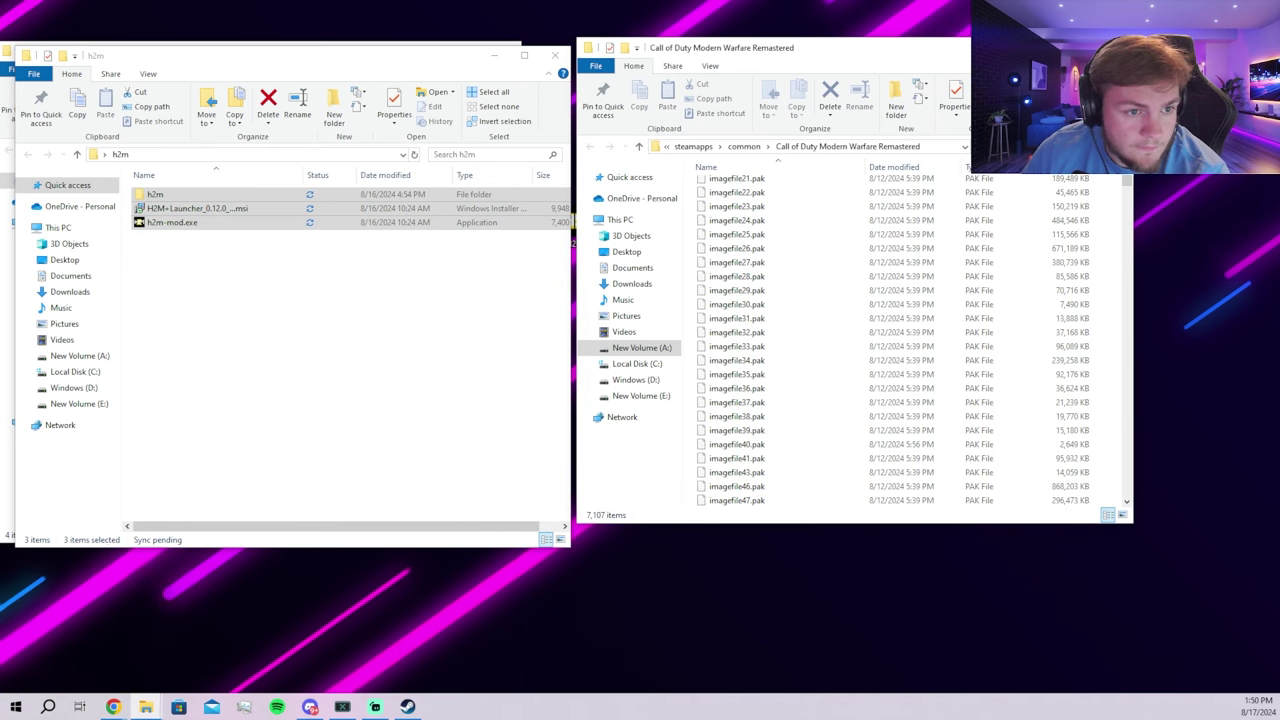
pyautogui.moveTo(1131, 260); pyautogui.dragTo(1199, 260)
pyautogui.scroll(-13, 822, 251)
pyautogui.scroll(20, 830, 253)
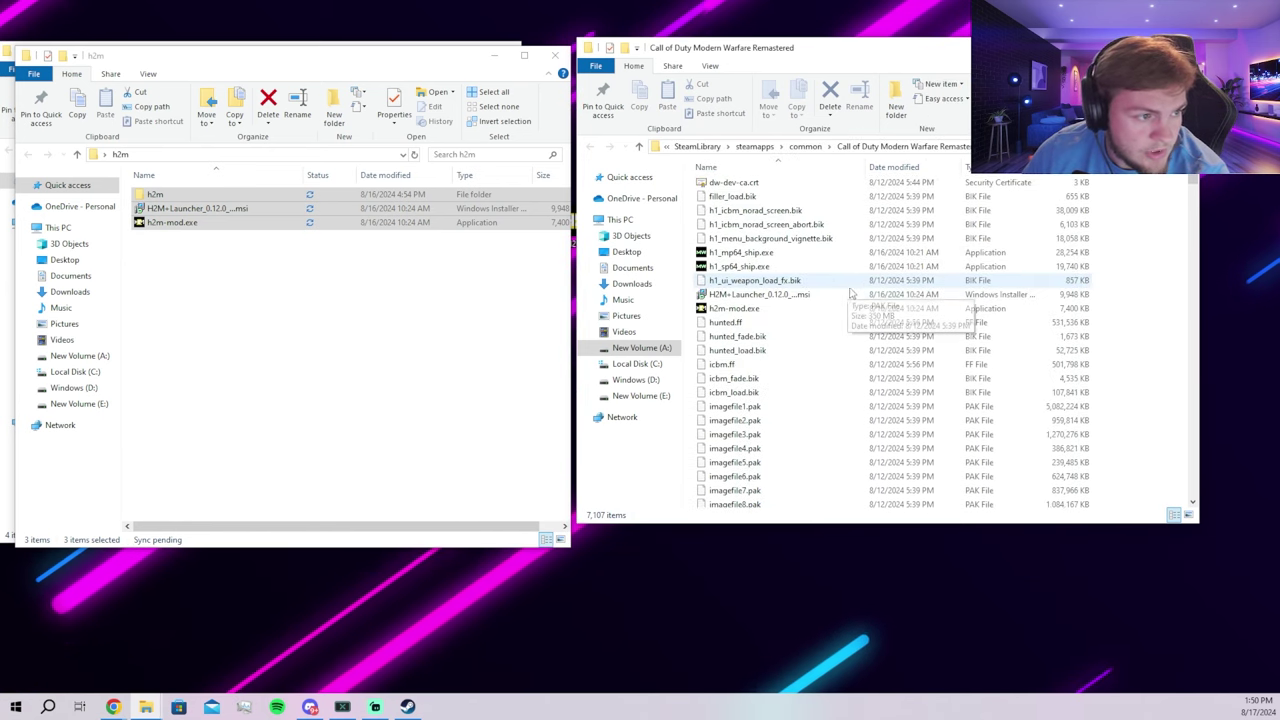
pyautogui.click(174, 245)
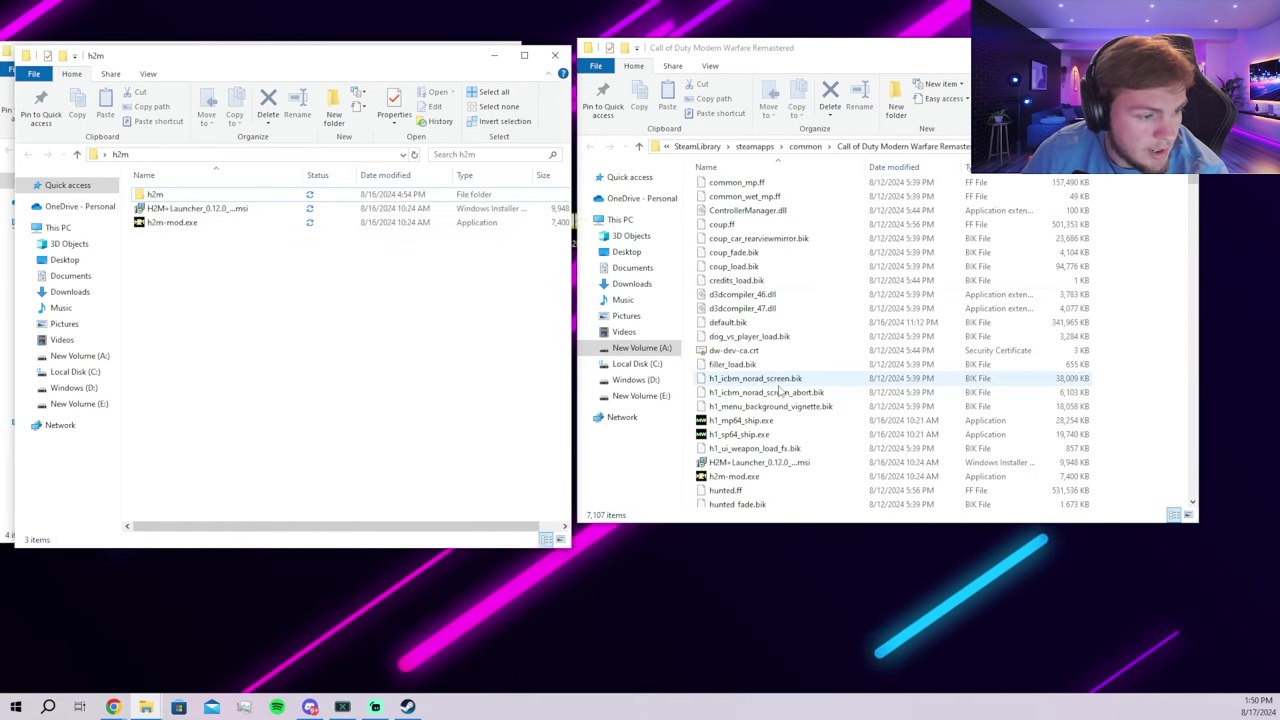
pyautogui.scroll(-3, 770, 360)
pyautogui.click(748, 362)
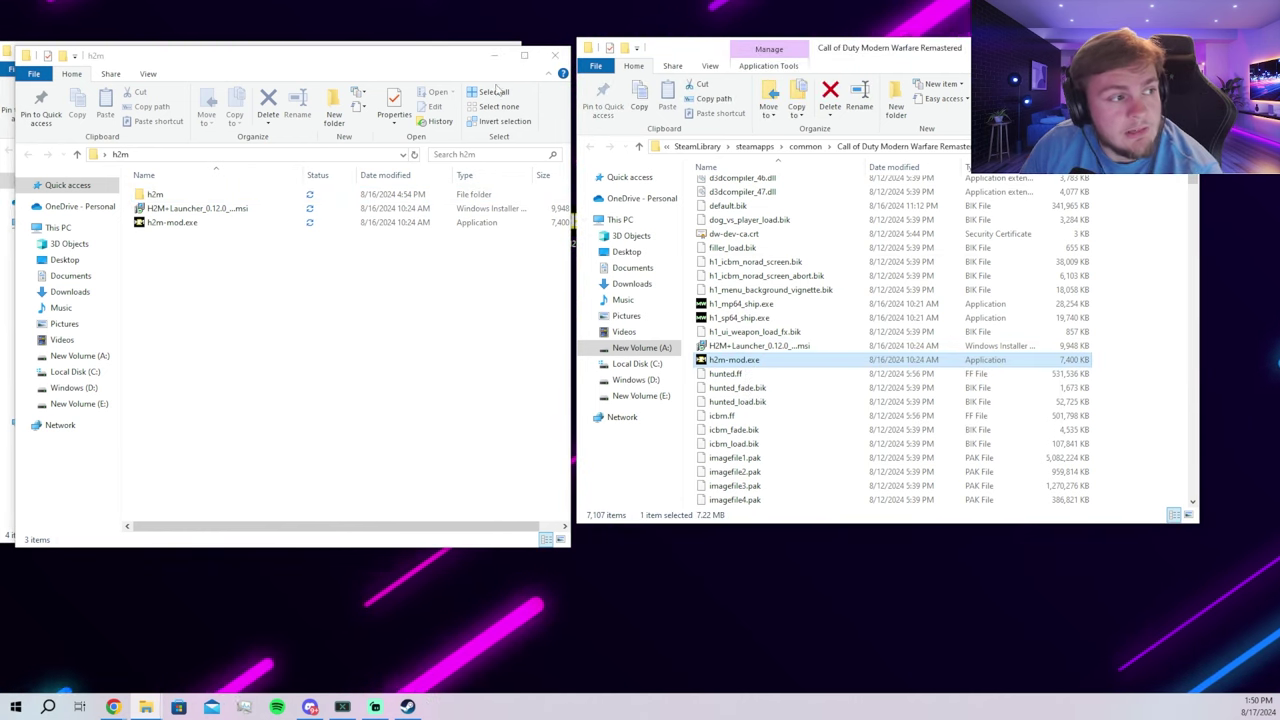
# Minimize the h2m and h2m files windows and move the game folder window away from the desktop icons
pyautogui.click(495, 56)
pyautogui.click(445, 51)
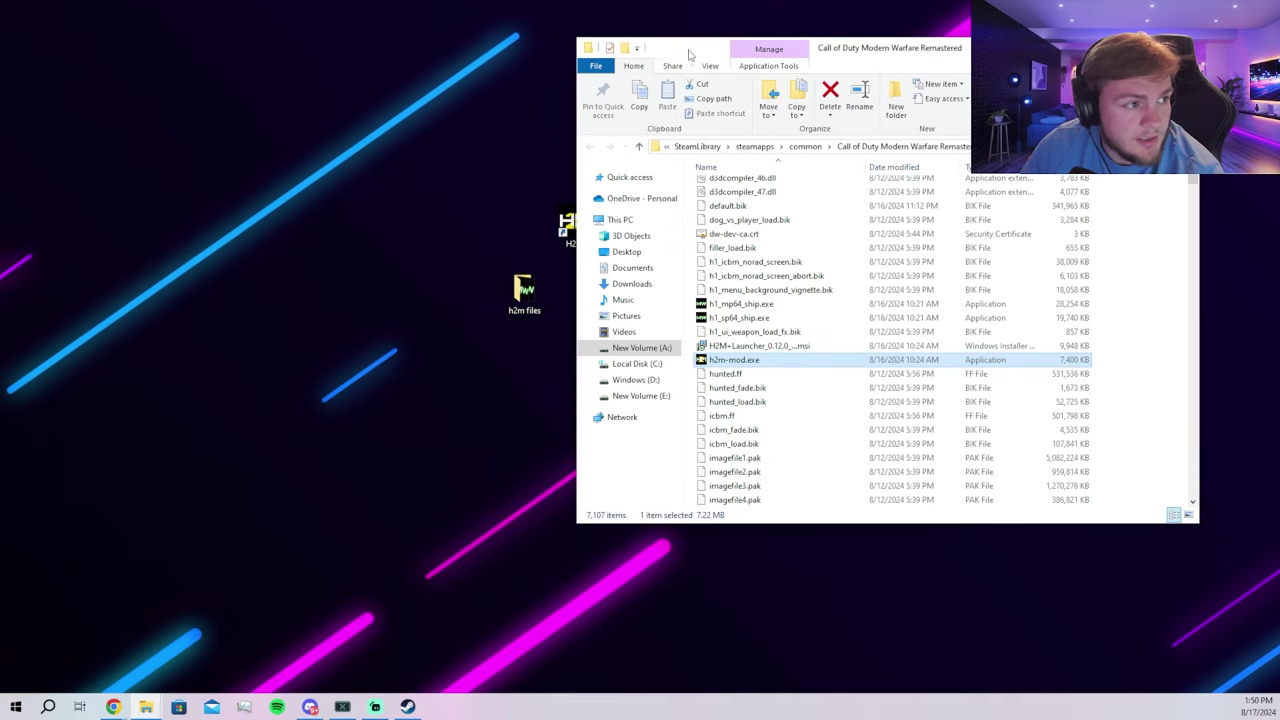
pyautogui.moveTo(690, 47); pyautogui.dragTo(485, 396)
pyautogui.moveTo(576, 225); pyautogui.dragTo(603, 226)
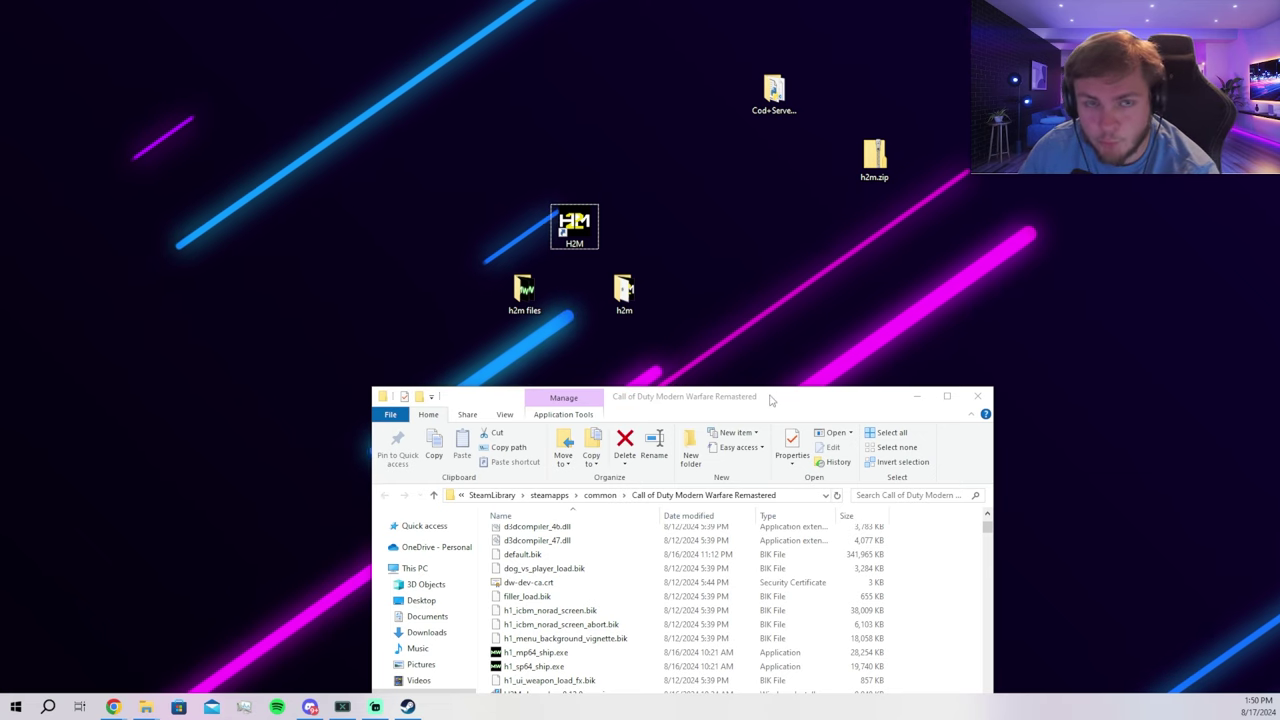
pyautogui.moveTo(771, 400); pyautogui.dragTo(643, 561)
# Start a new desktop shortcut and set its location to the path of h2m-mod.exe in the game folder
pyautogui.click(727, 284)
pyautogui.rightClick(726, 282)
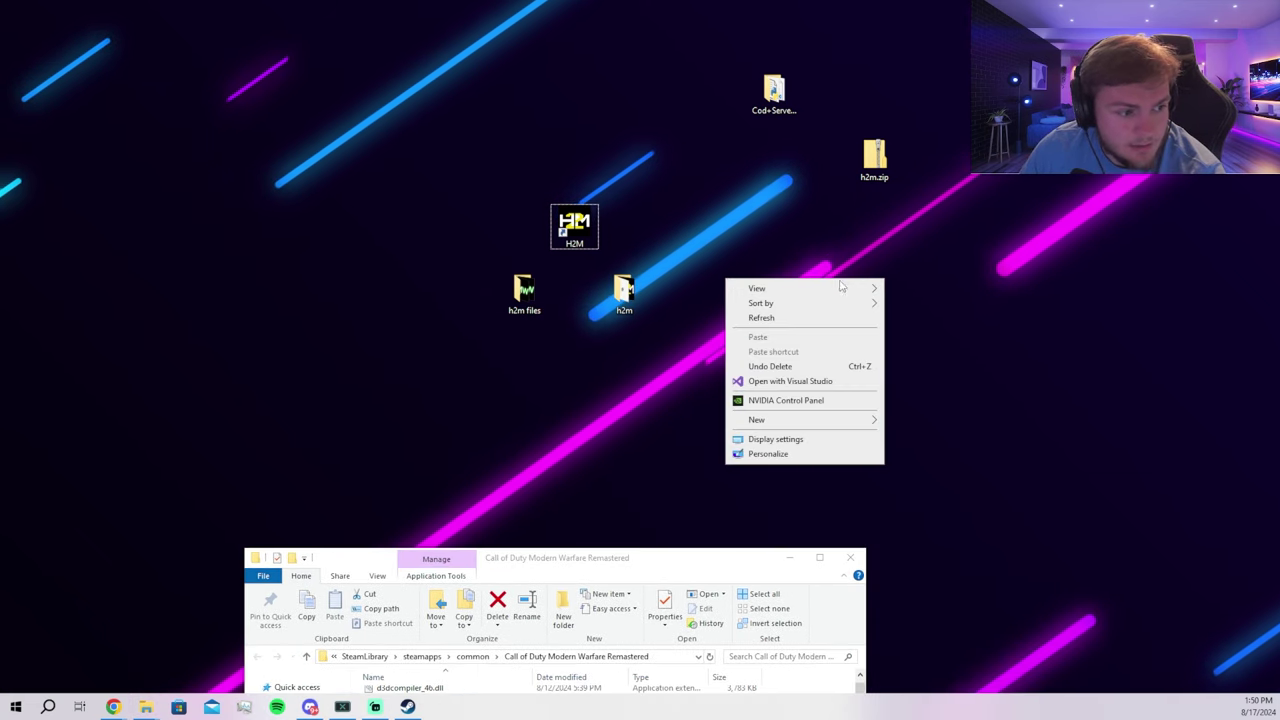
pyautogui.moveTo(785, 424)
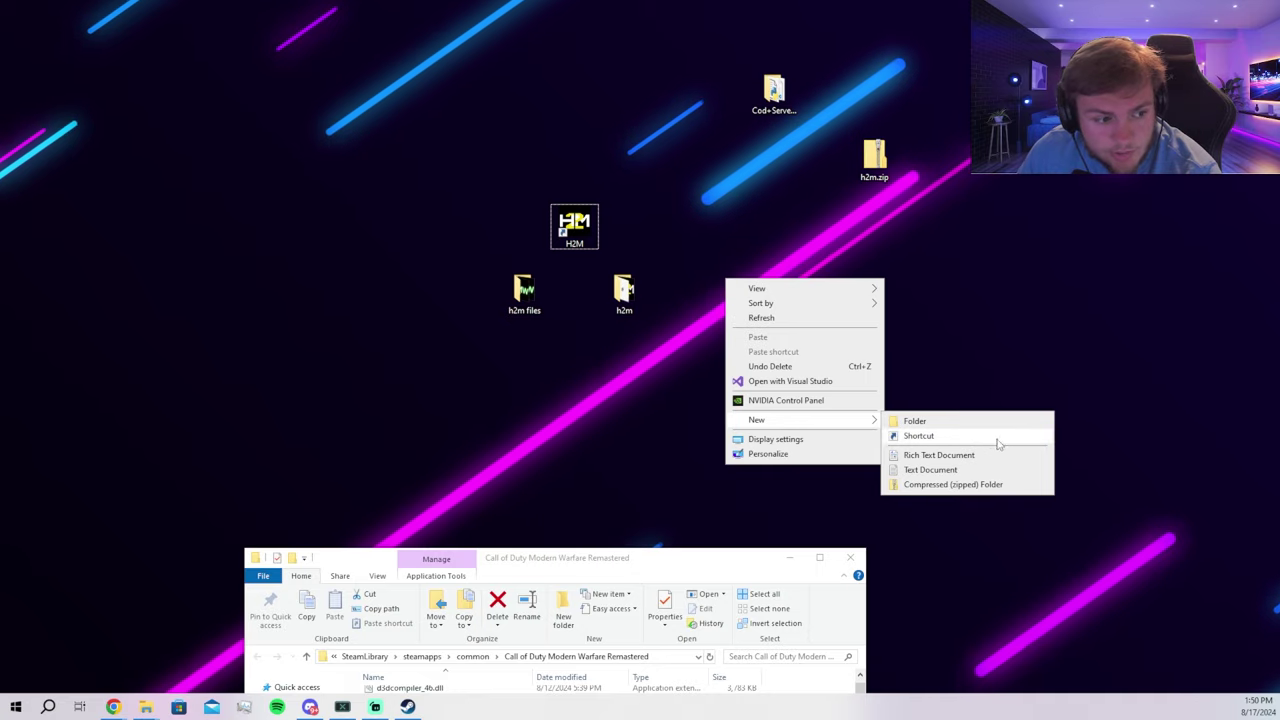
pyautogui.click(944, 436)
pyautogui.moveTo(606, 223); pyautogui.dragTo(346, 71)
pyautogui.moveTo(490, 557); pyautogui.dragTo(785, 42)
pyautogui.rightClick(700, 356)
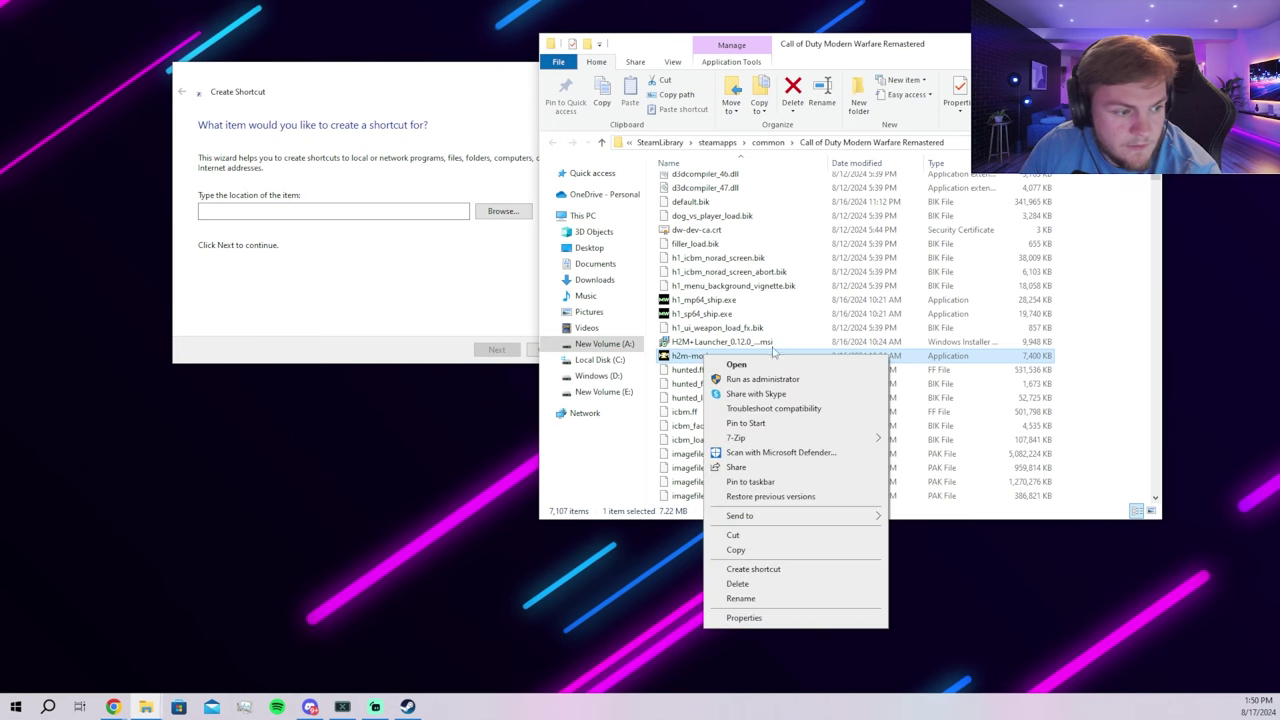
pyautogui.click(750, 550)
pyautogui.click(344, 212)
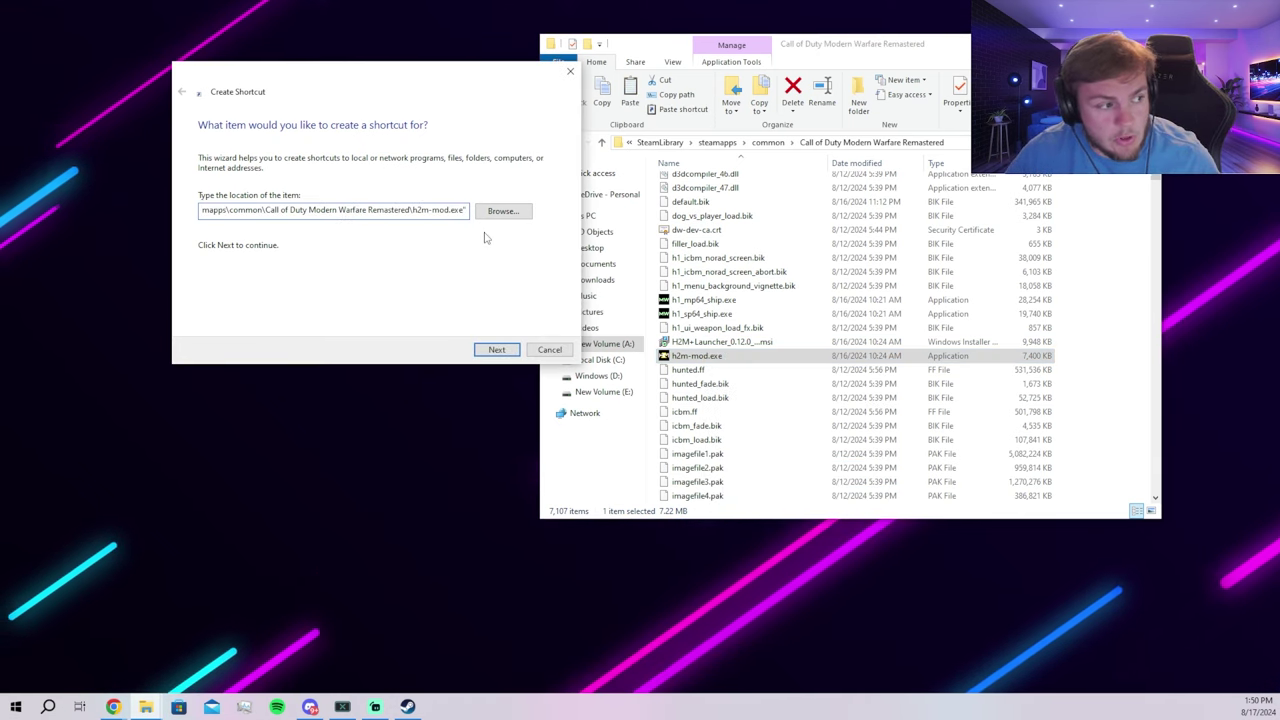
pyautogui.click(497, 349)
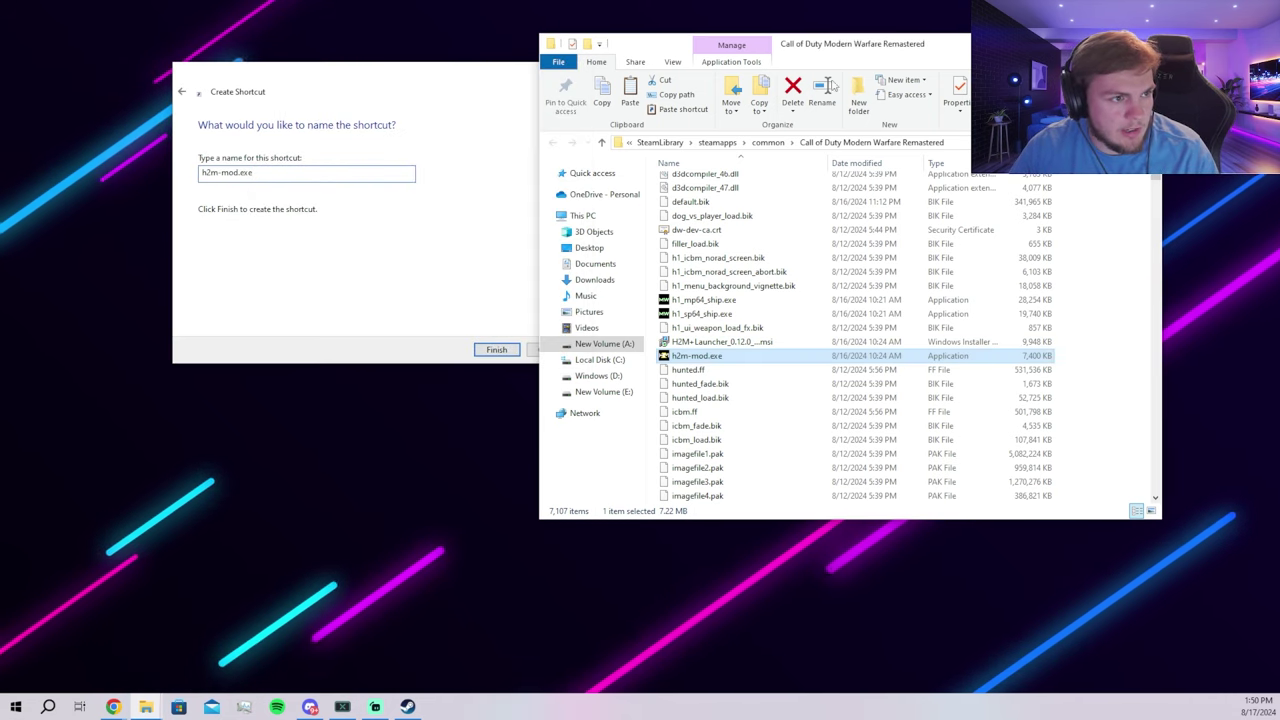
# Finish creating the desktop shortcut under the name h2m-mod.exe and try to move it beside the H2M shortcut
pyautogui.moveTo(858, 50); pyautogui.dragTo(842, 507)
pyautogui.moveTo(440, 91); pyautogui.dragTo(295, 99)
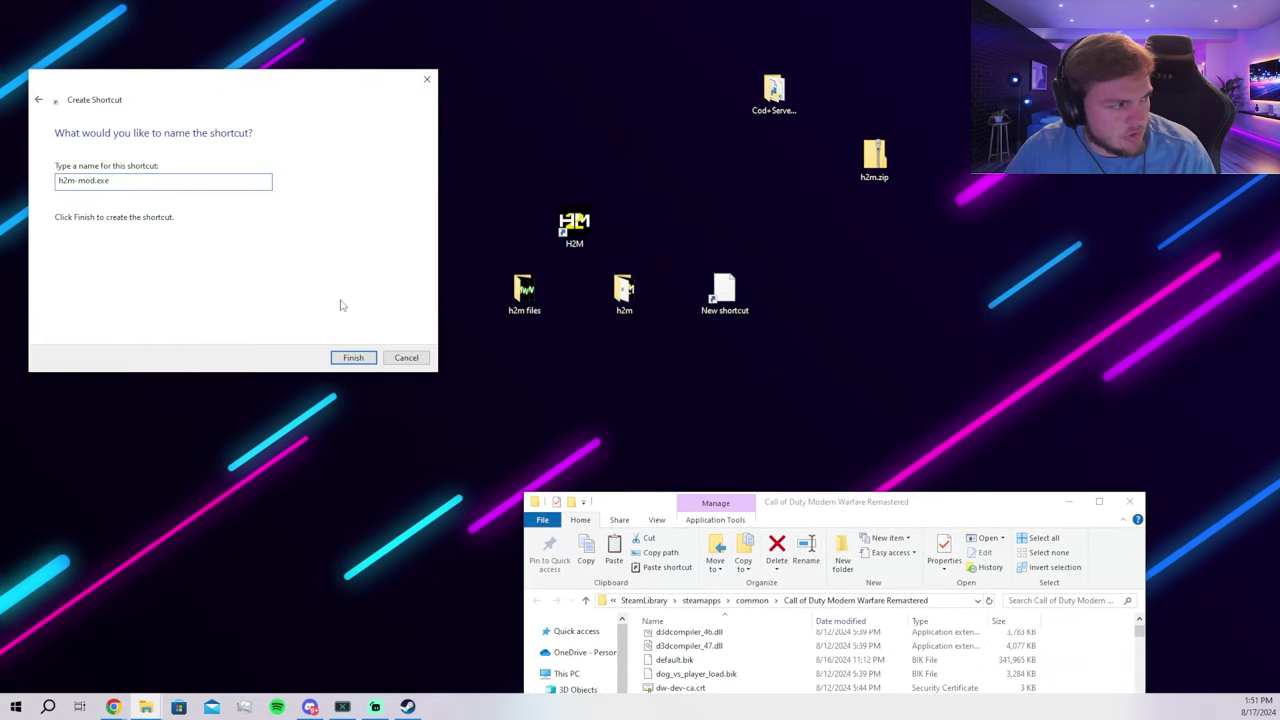
pyautogui.click(353, 357)
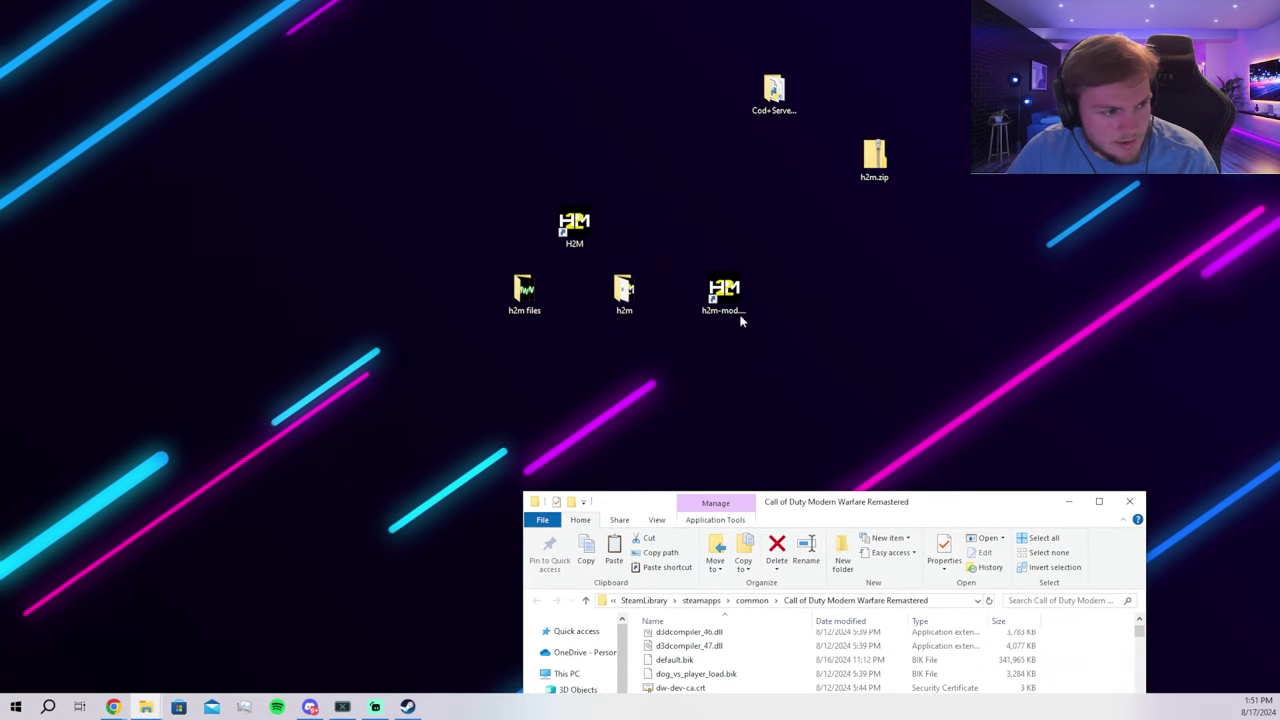
pyautogui.moveTo(726, 292); pyautogui.dragTo(640, 243)
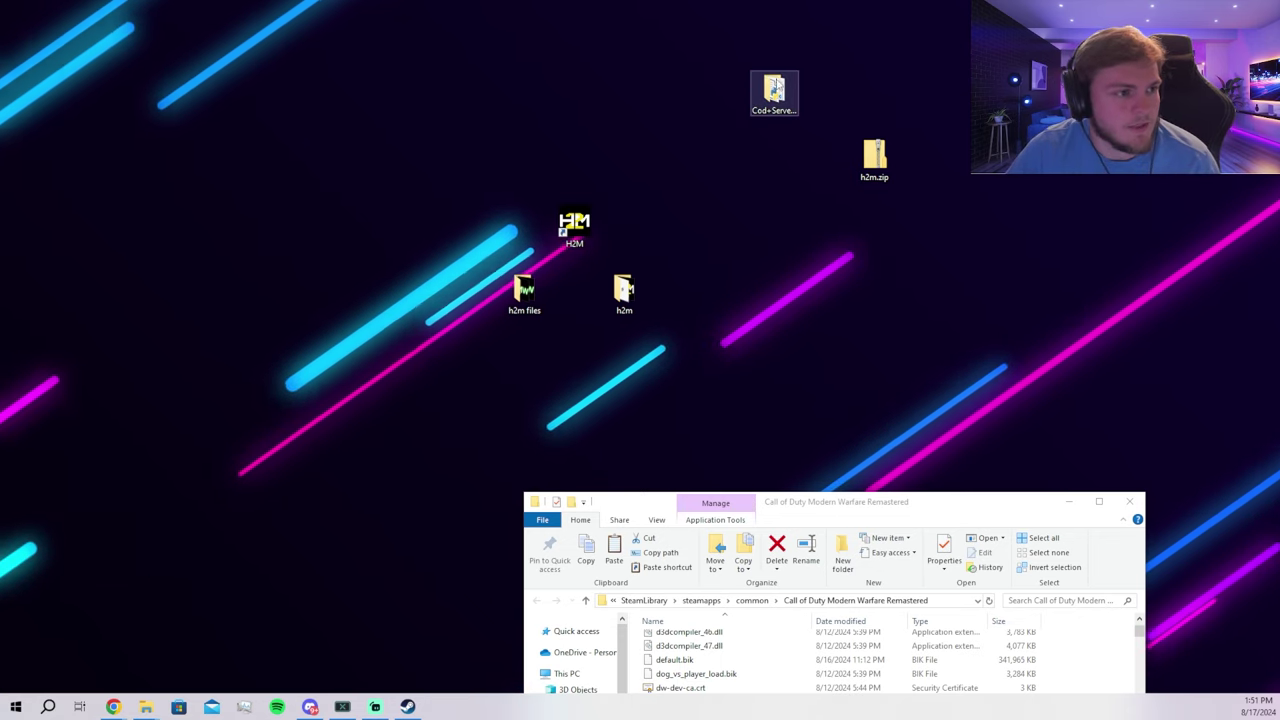
# Open the Cod+Server+Fix+V2 desktop folder and place its window clear of the game folder window
pyautogui.moveTo(855, 508); pyautogui.dragTo(700, 148)
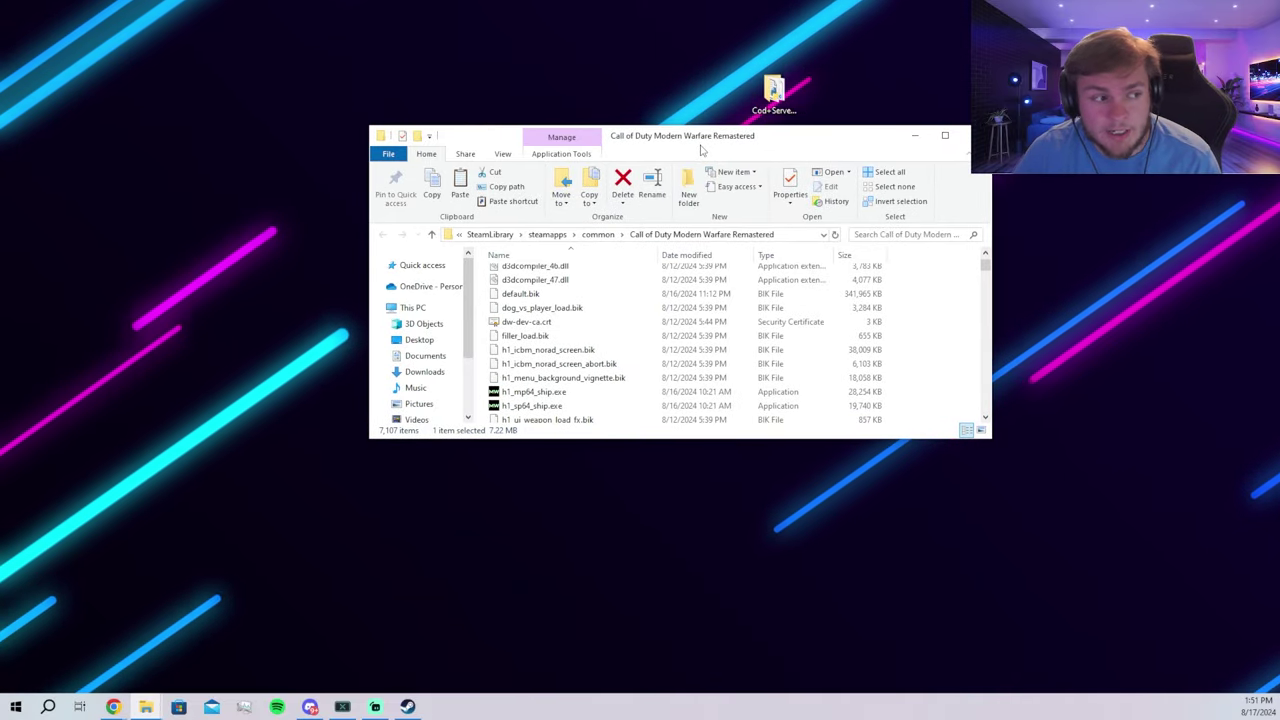
pyautogui.moveTo(708, 143); pyautogui.dragTo(958, 333)
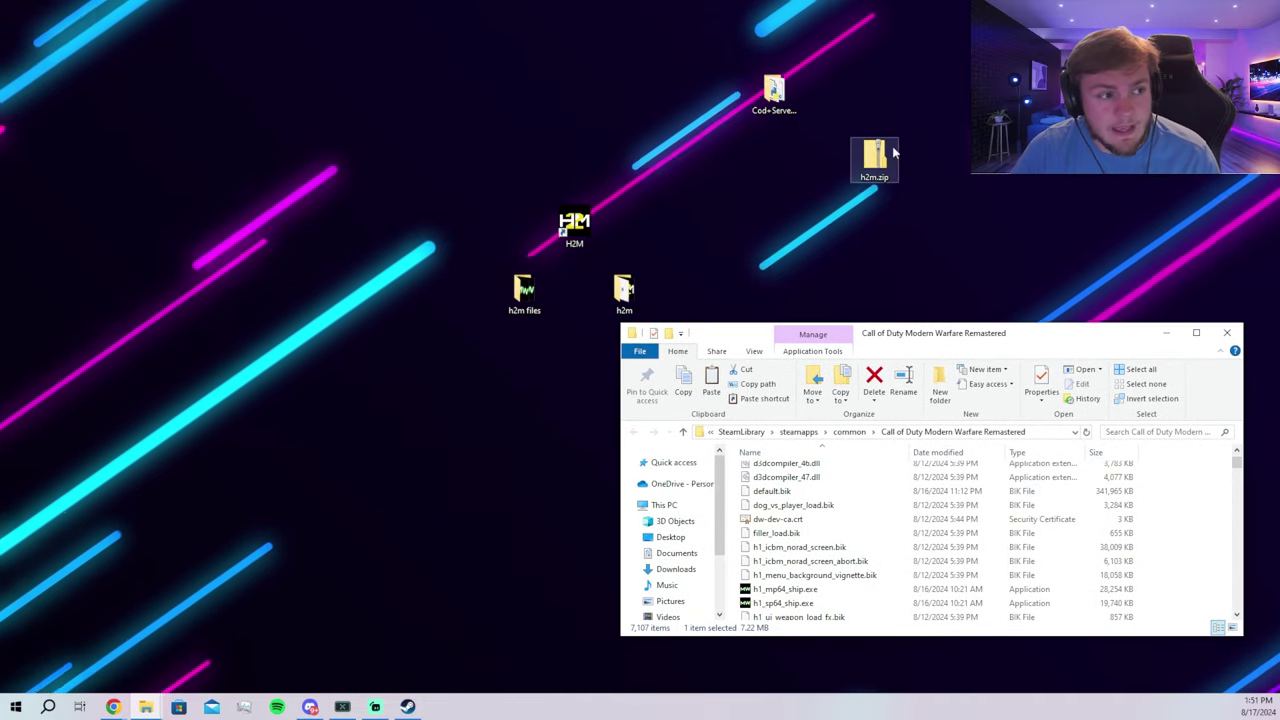
pyautogui.click(797, 90)
pyautogui.doubleClick(777, 93)
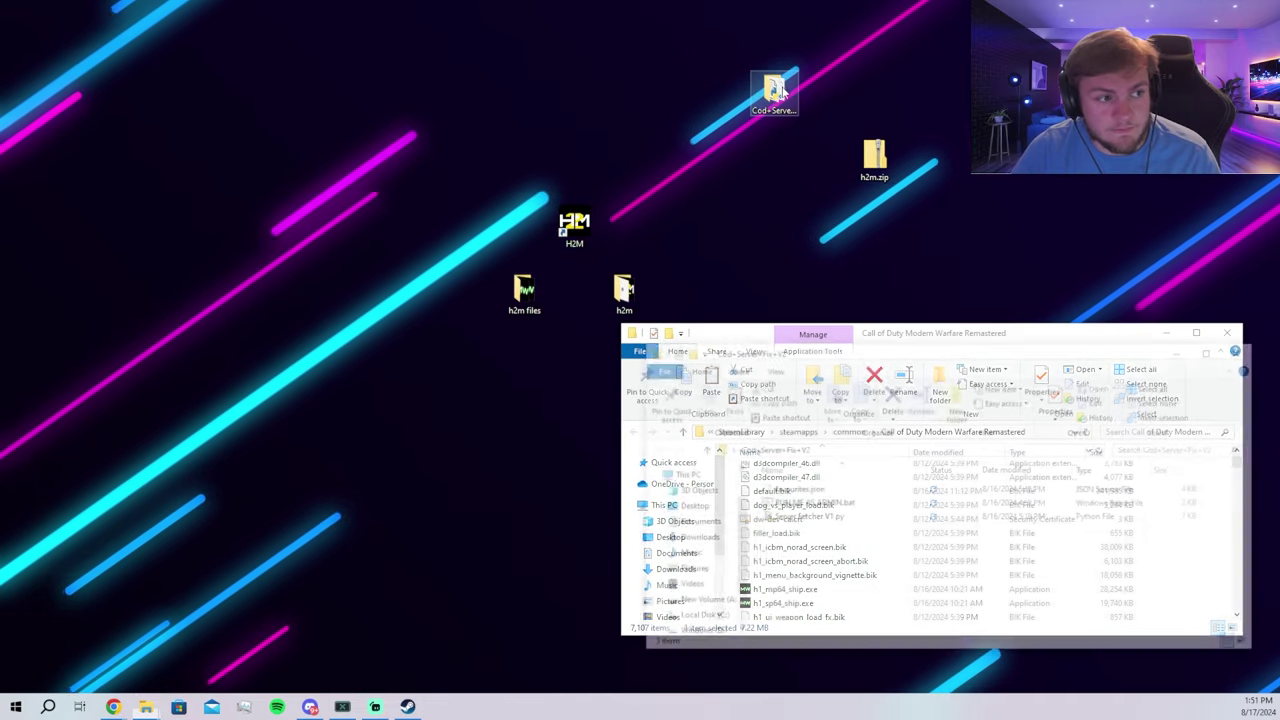
pyautogui.moveTo(920, 350); pyautogui.dragTo(407, 48)
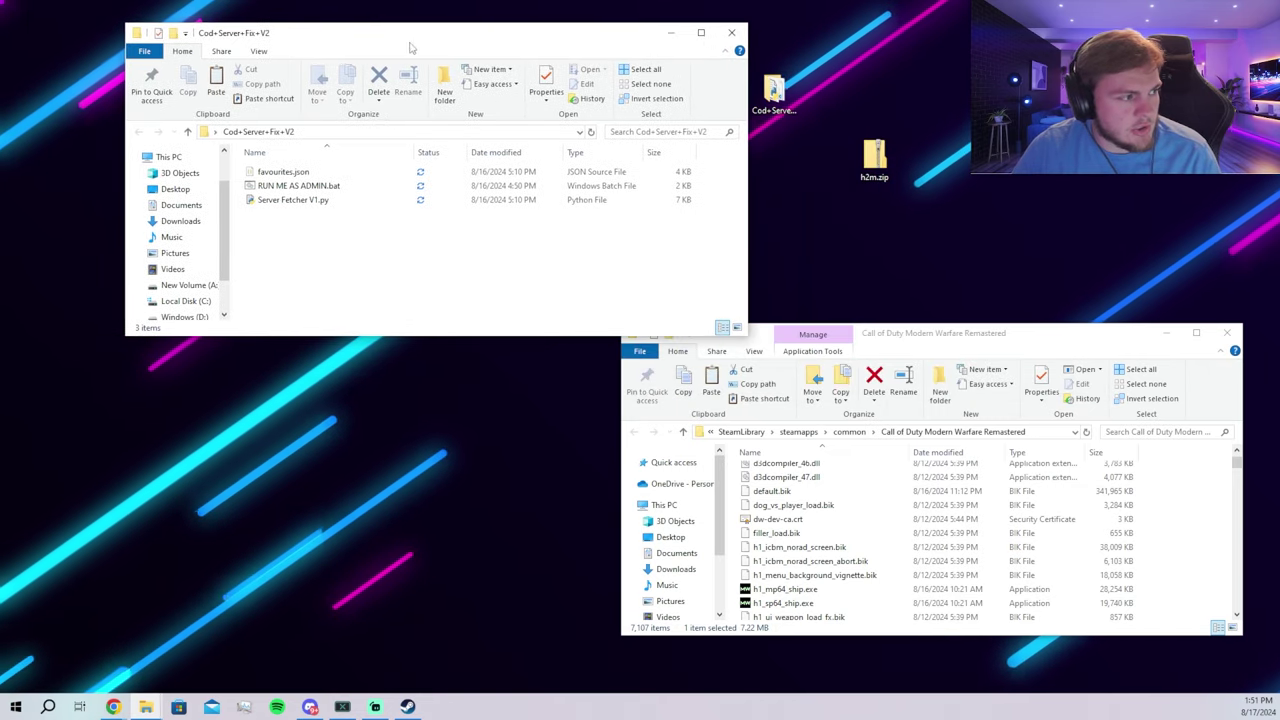
# Examine the files in Cod+Server+Fix+V2, singling out RUN ME AS ADMIN.bat and favourites.json
pyautogui.moveTo(237, 167); pyautogui.dragTo(266, 192)
pyautogui.moveTo(360, 186); pyautogui.dragTo(300, 172)
pyautogui.click(326, 189)
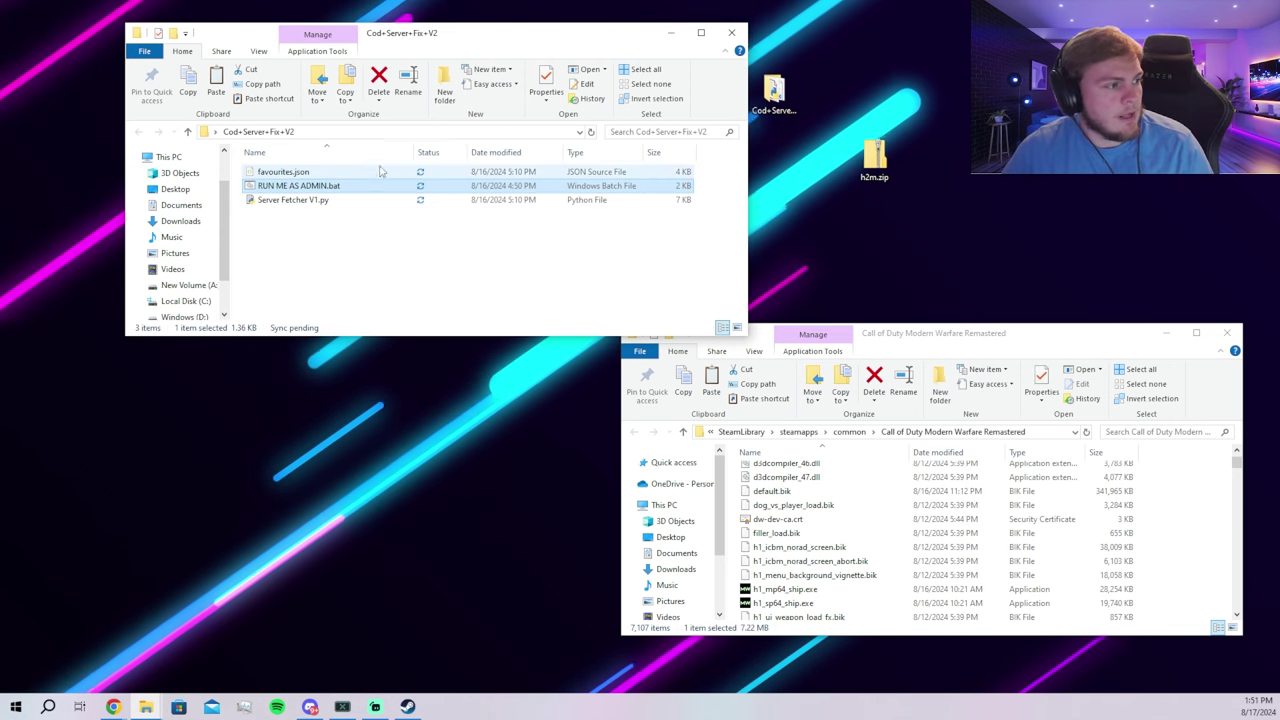
pyautogui.click(348, 172)
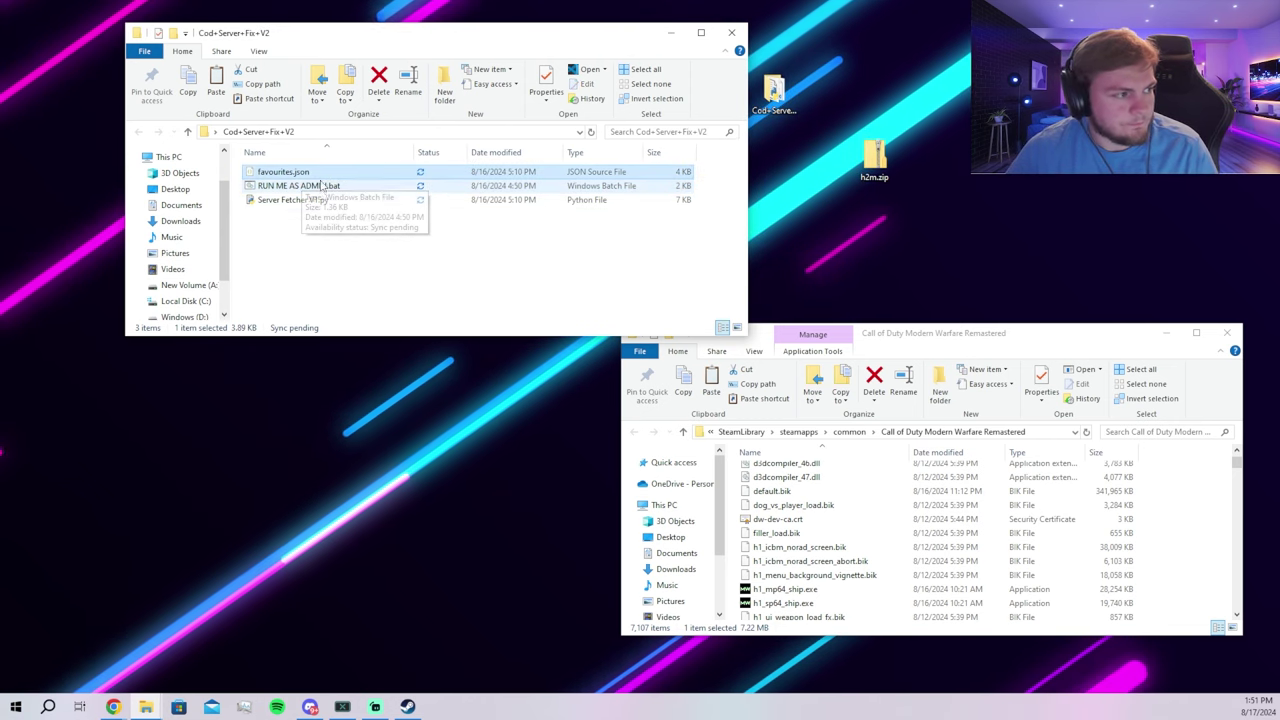
# Bring the game folder window closer to the Cod+Server+Fix+V2 window and open its players2 folder
pyautogui.moveTo(940, 334); pyautogui.dragTo(836, 125)
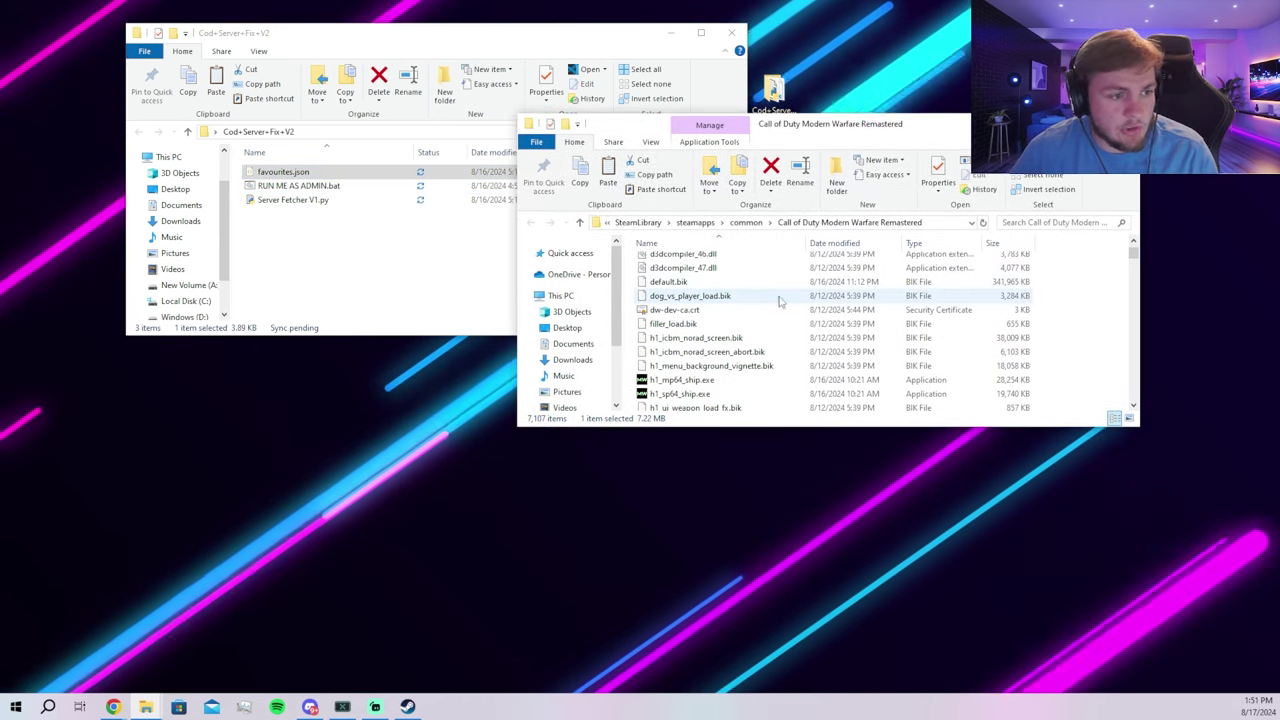
pyautogui.scroll(15, 779, 302)
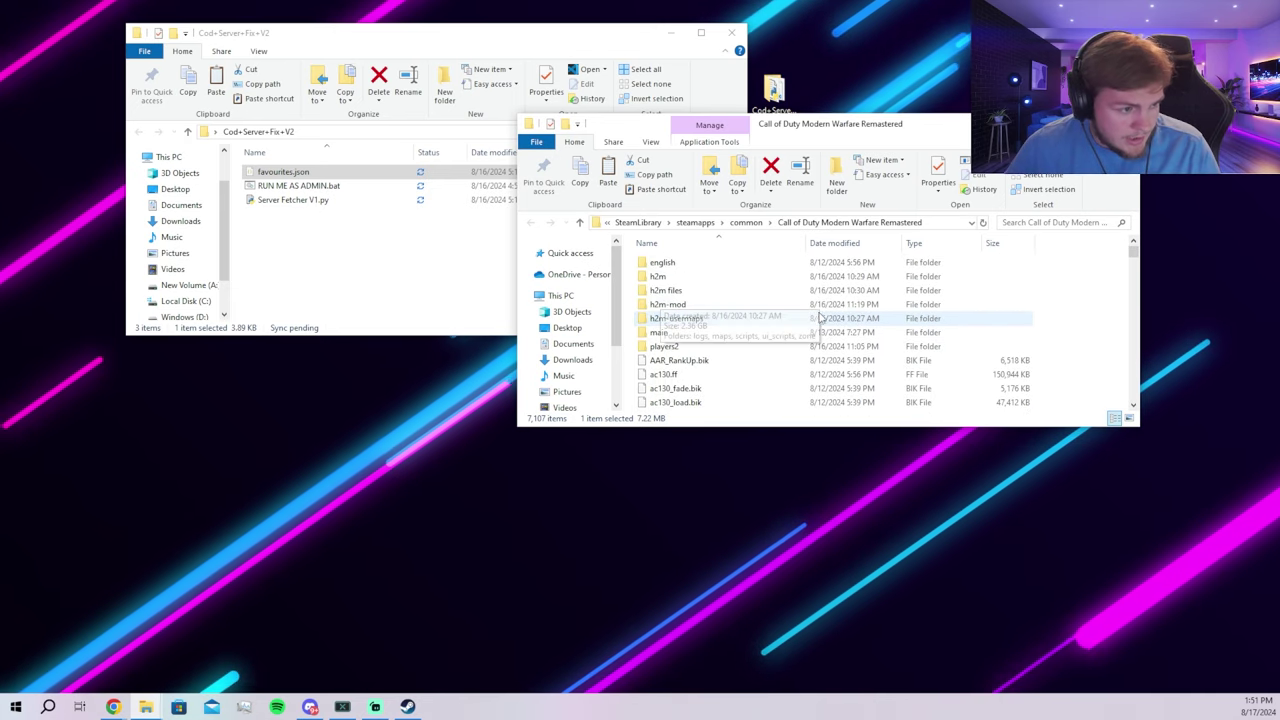
pyautogui.doubleClick(698, 347)
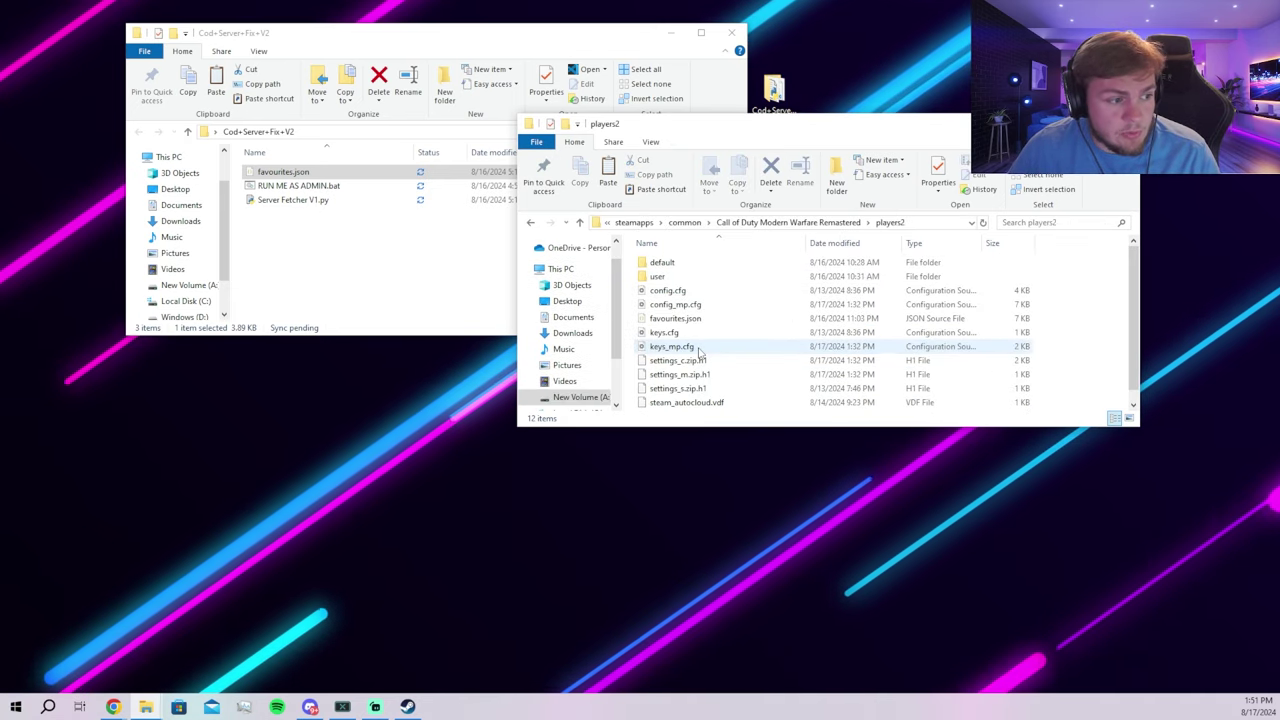
# Try to copy favourites.json from Cod+Server+Fix+V2 into the players2 folder, and return to the players2 window
pyautogui.click(290, 173)
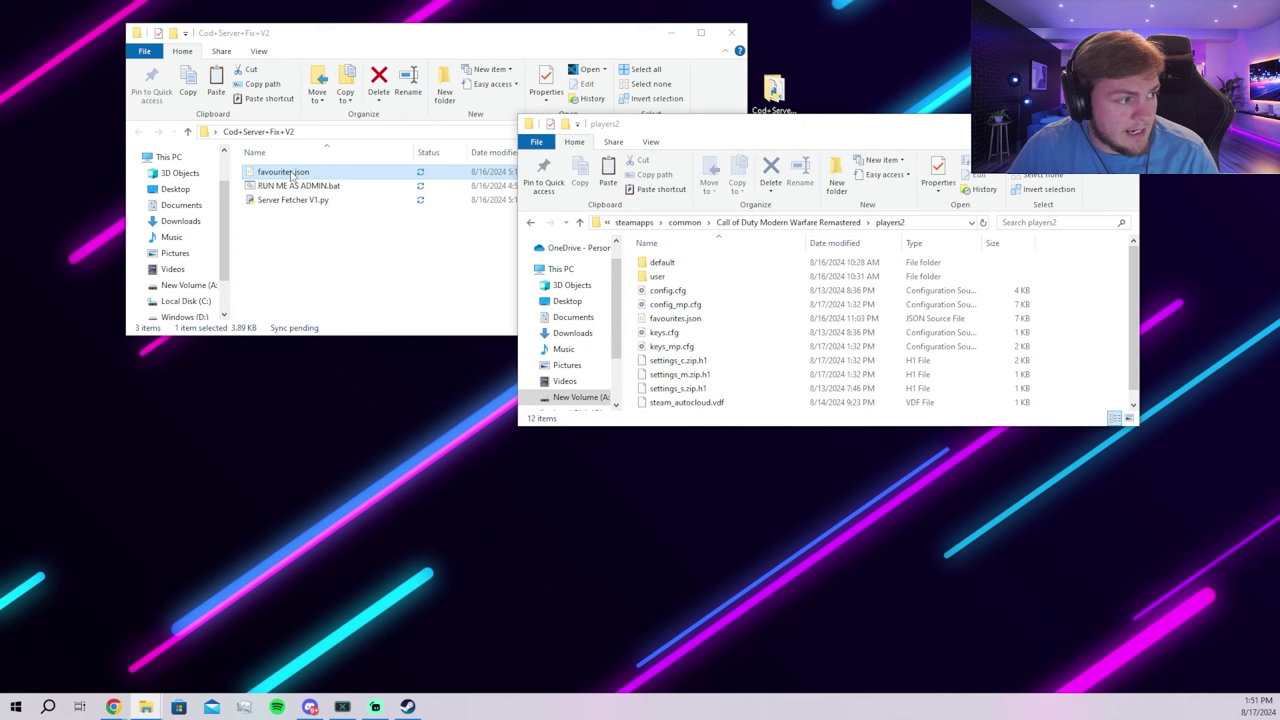
pyautogui.moveTo(292, 176); pyautogui.dragTo(629, 280)
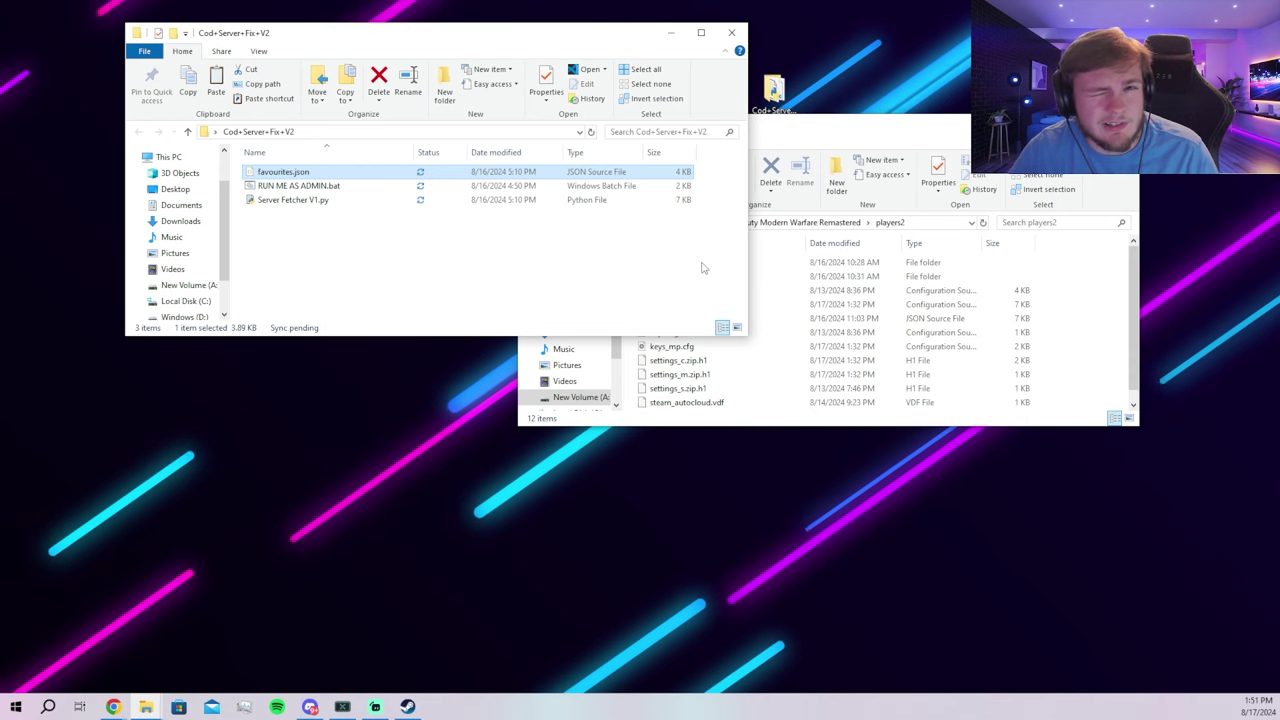
pyautogui.click(928, 131)
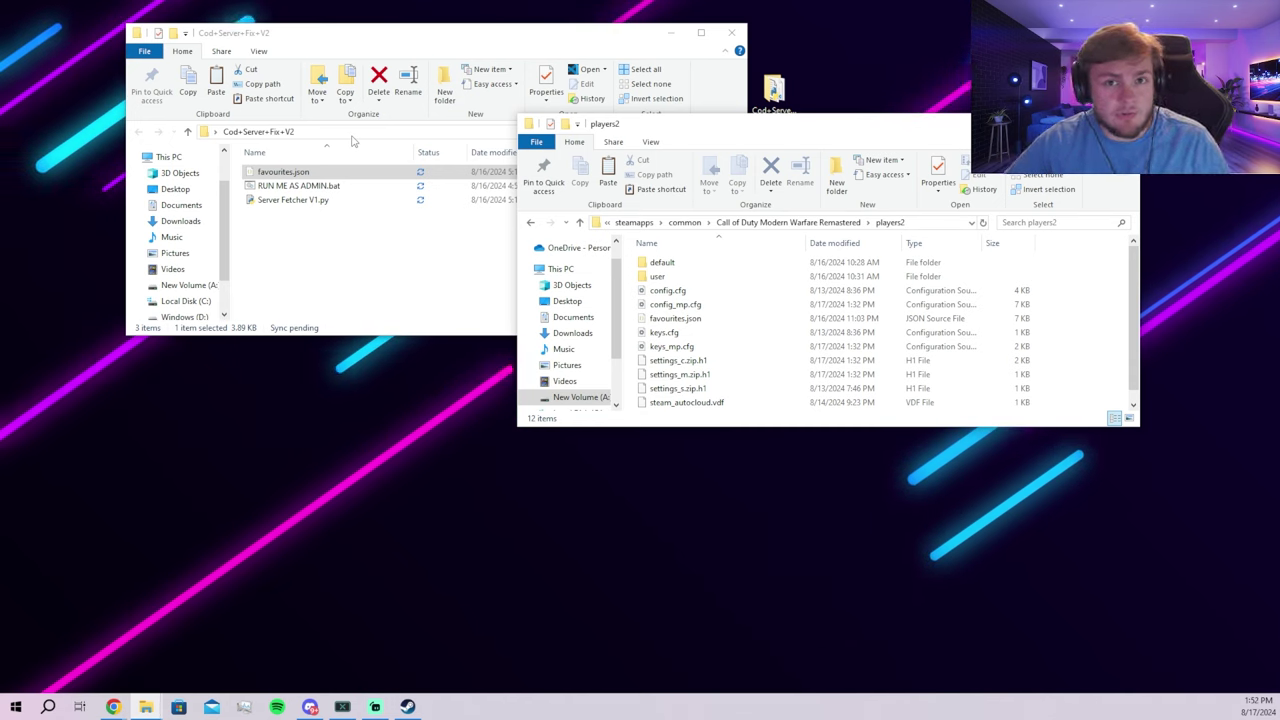
# Clear the Cod+Server+Fix+V2 and players2 windows off the desktop and launch the game from the H2M shortcut
pyautogui.click(671, 32)
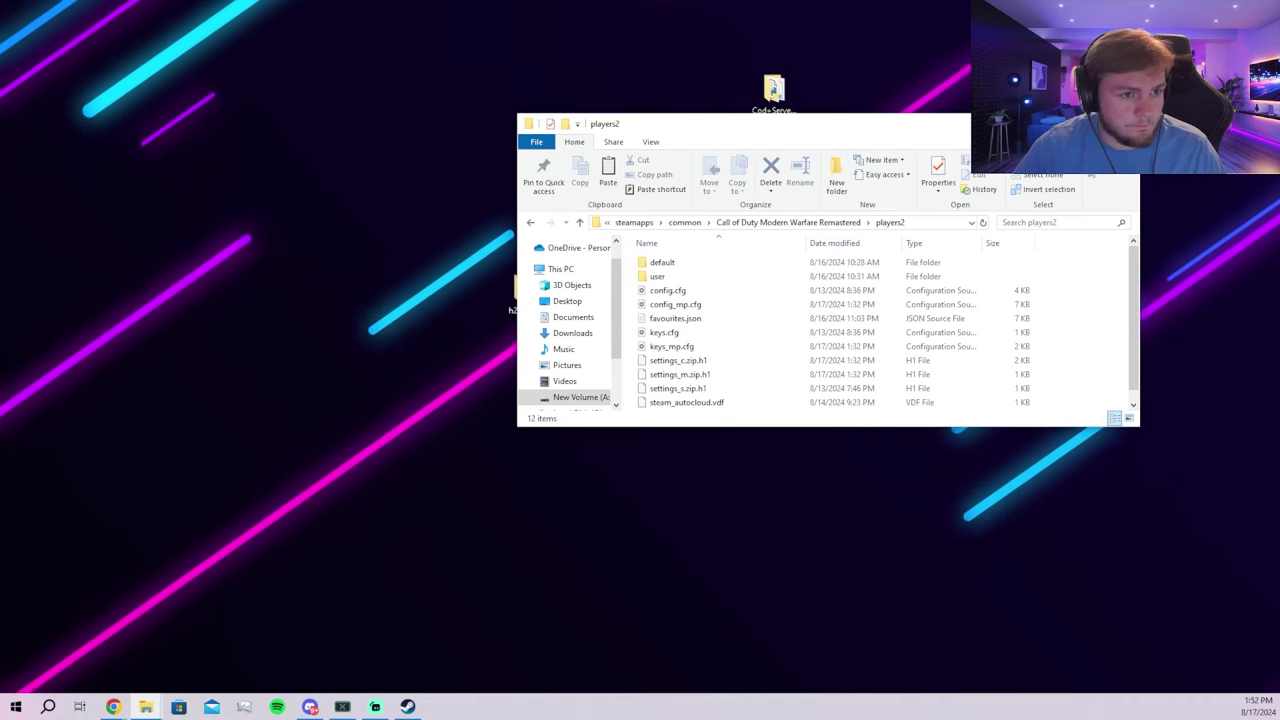
pyautogui.click(1065, 123)
pyautogui.click(575, 226)
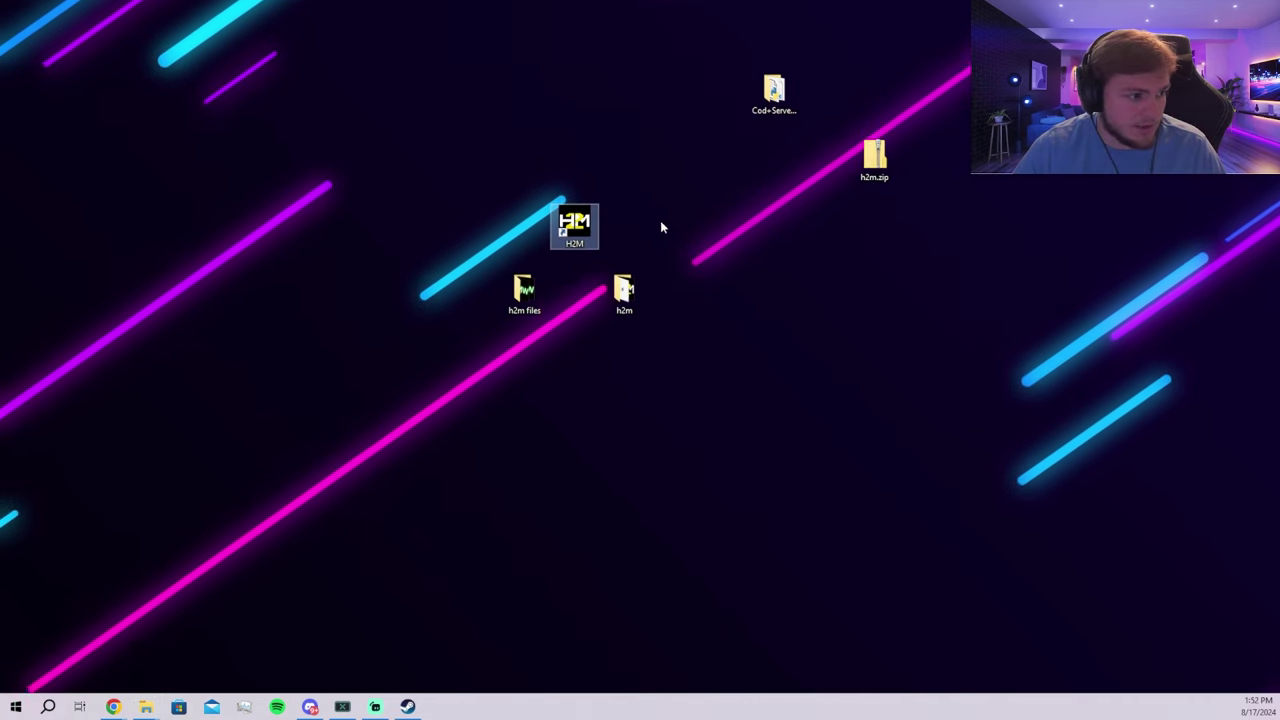
pyautogui.doubleClick(577, 224)
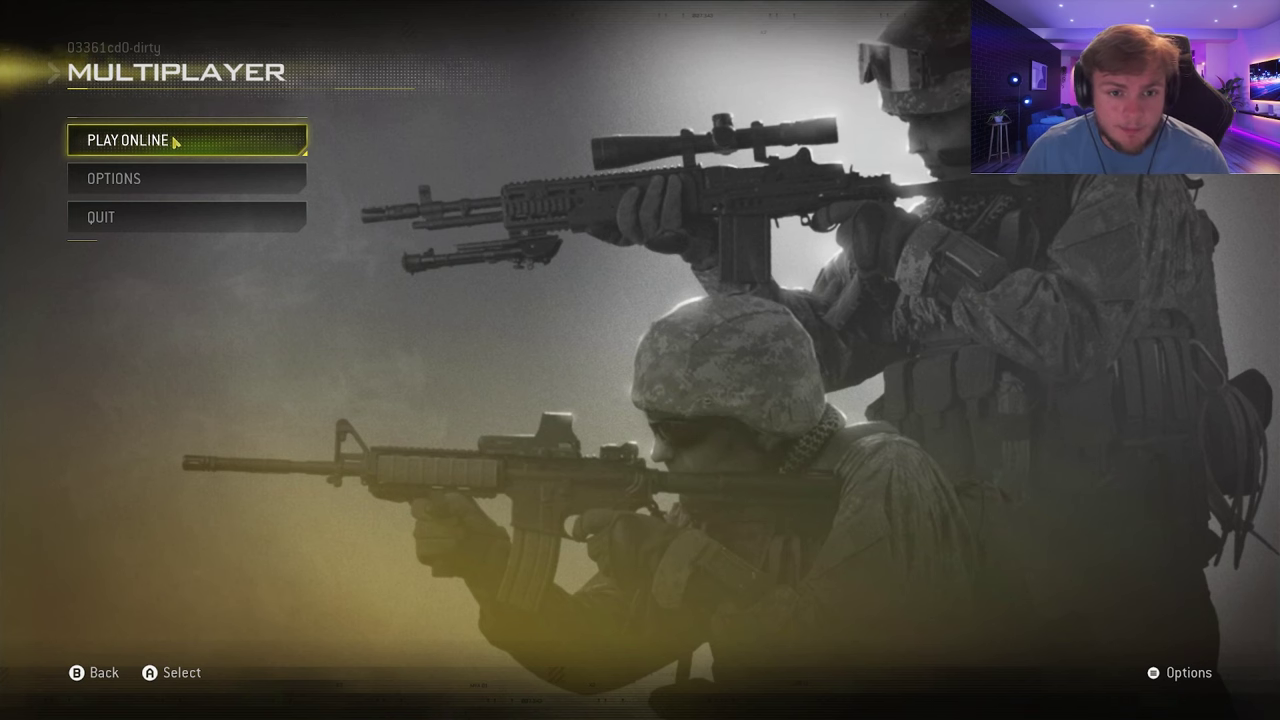
# Open the online multiplayer server browser and look through the listed servers for a match to join
pyautogui.click(165, 142)
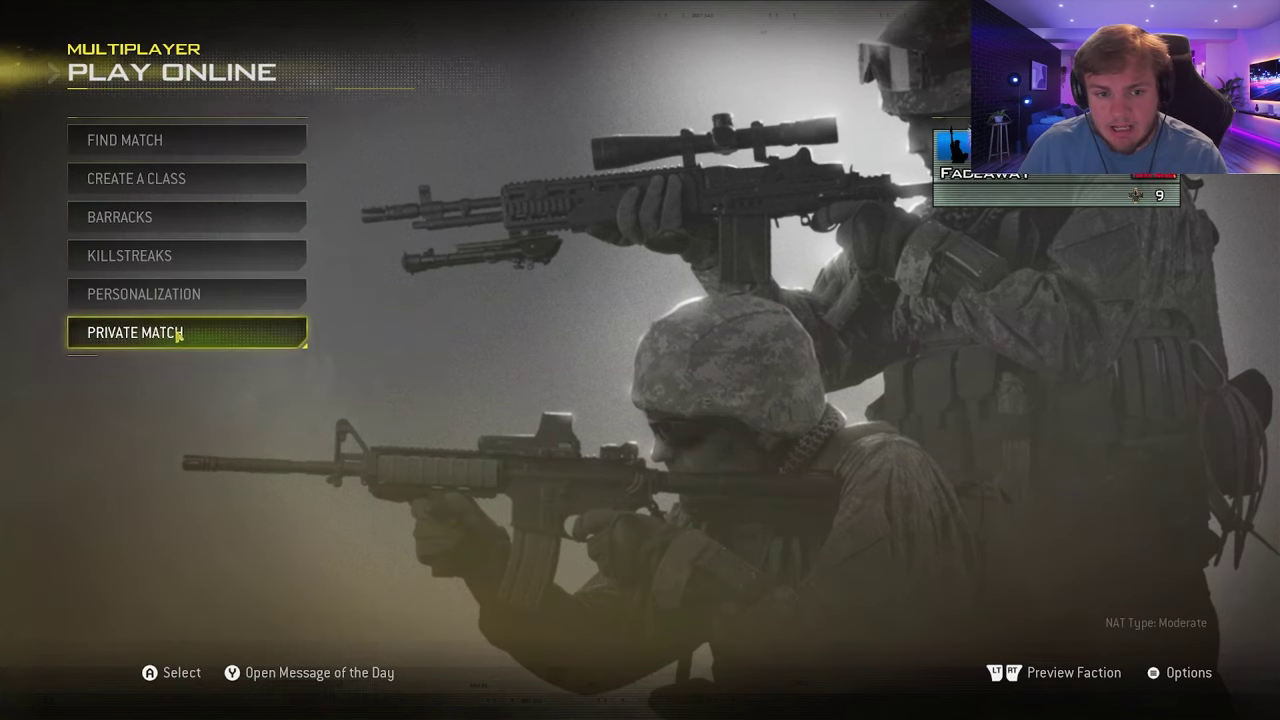
pyautogui.click(172, 142)
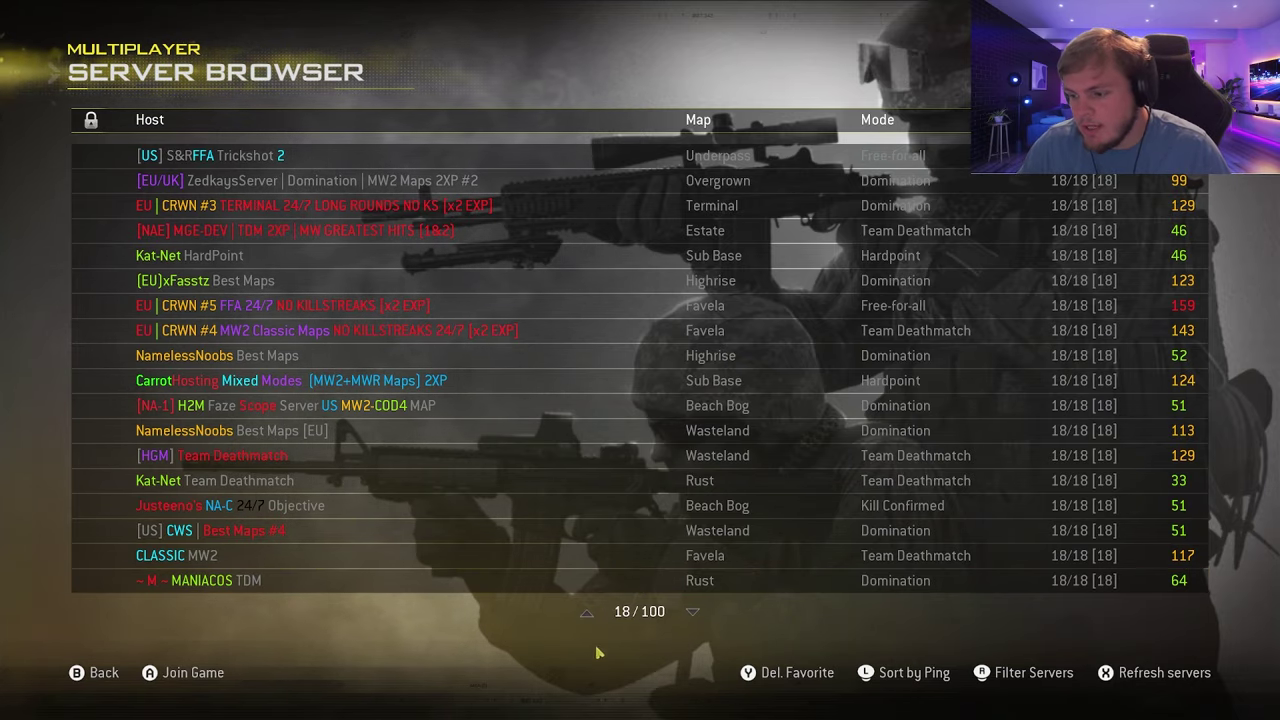
pyautogui.scroll(-3, 698, 375)
pyautogui.scroll(-7, 698, 375)
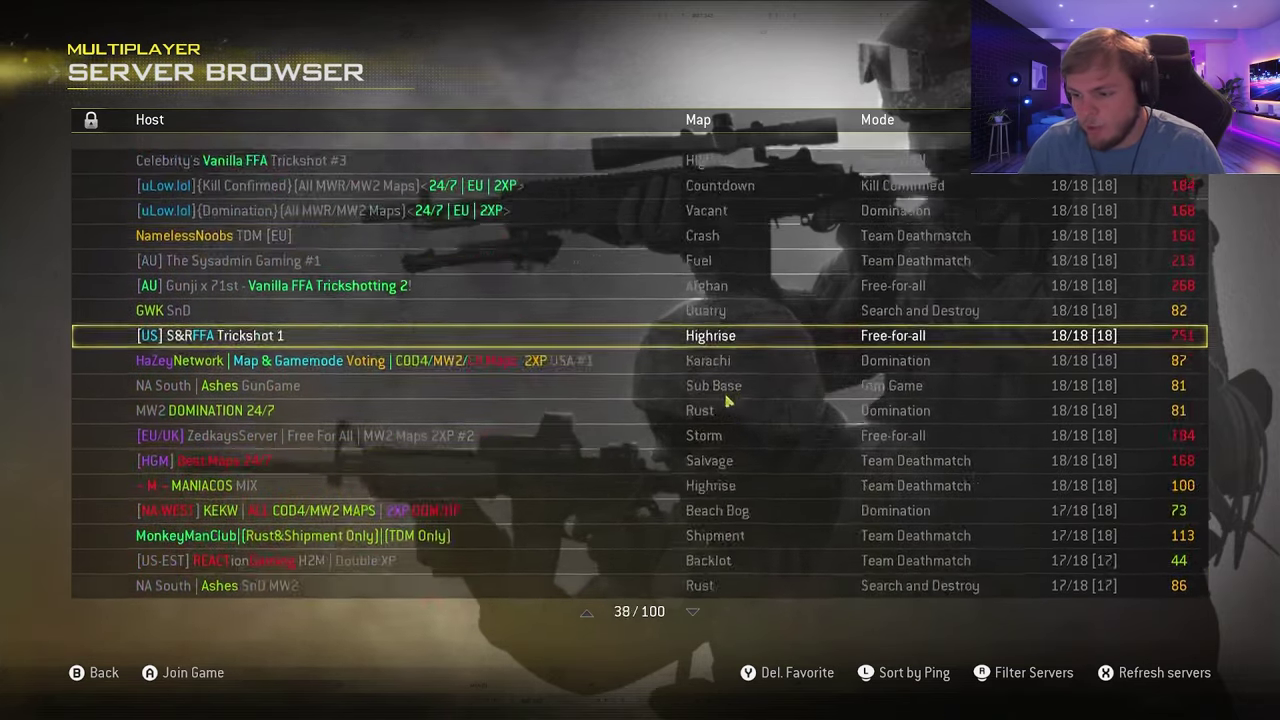
pyautogui.scroll(6, 726, 366)
pyautogui.scroll(4, 726, 366)
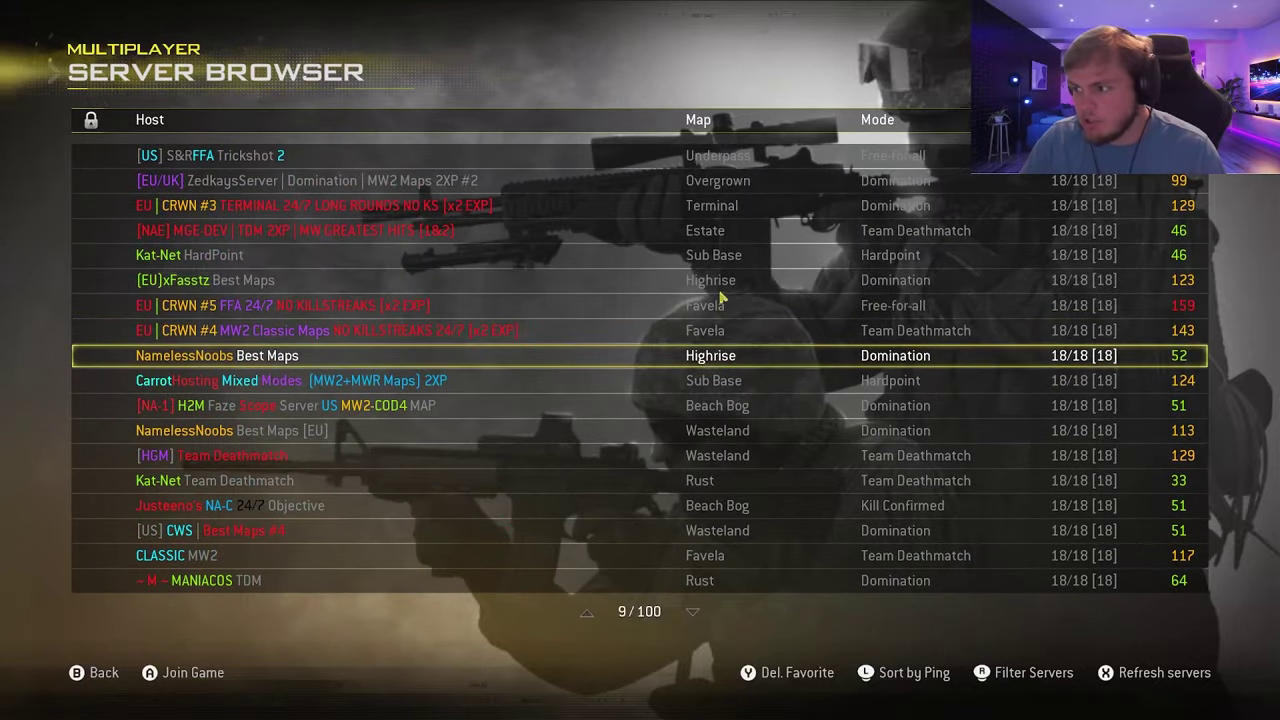
pyautogui.scroll(-5, 729, 300)
pyautogui.scroll(-8, 726, 305)
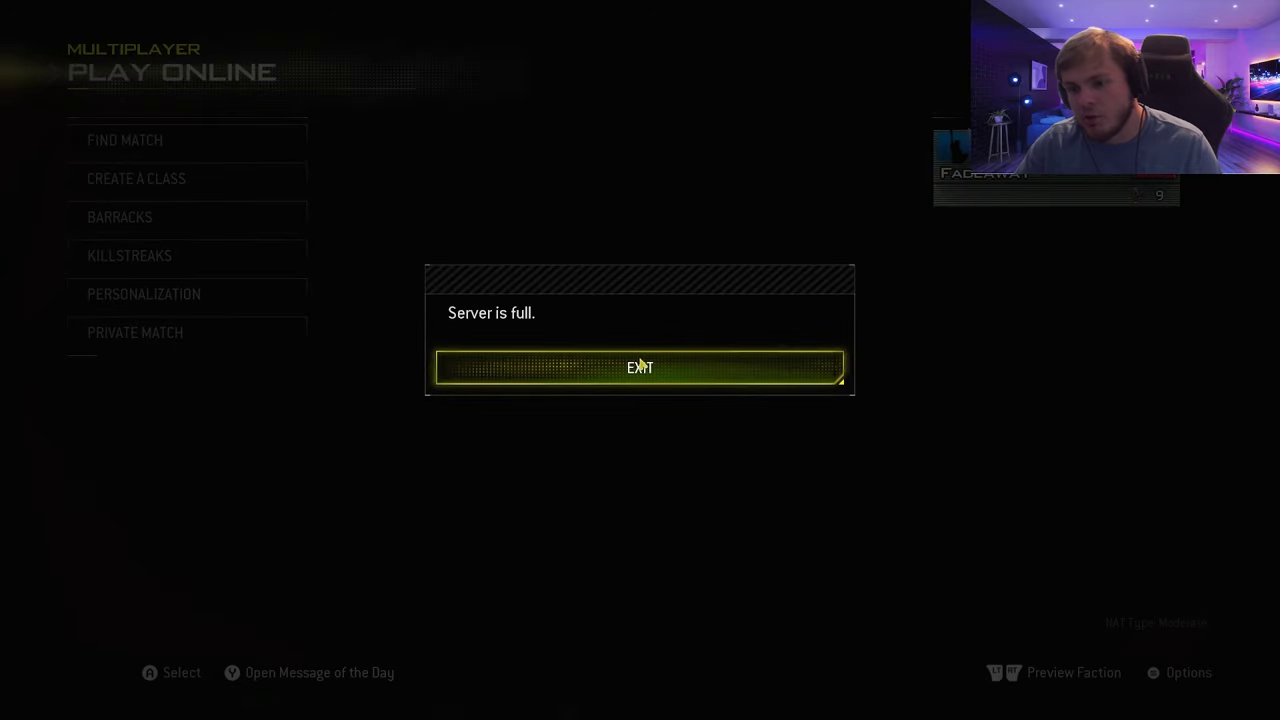
# Dismiss the failed join notice, reopen the server browser and look further down the list for a server with free player slots
pyautogui.click(518, 370)
pyautogui.click(182, 146)
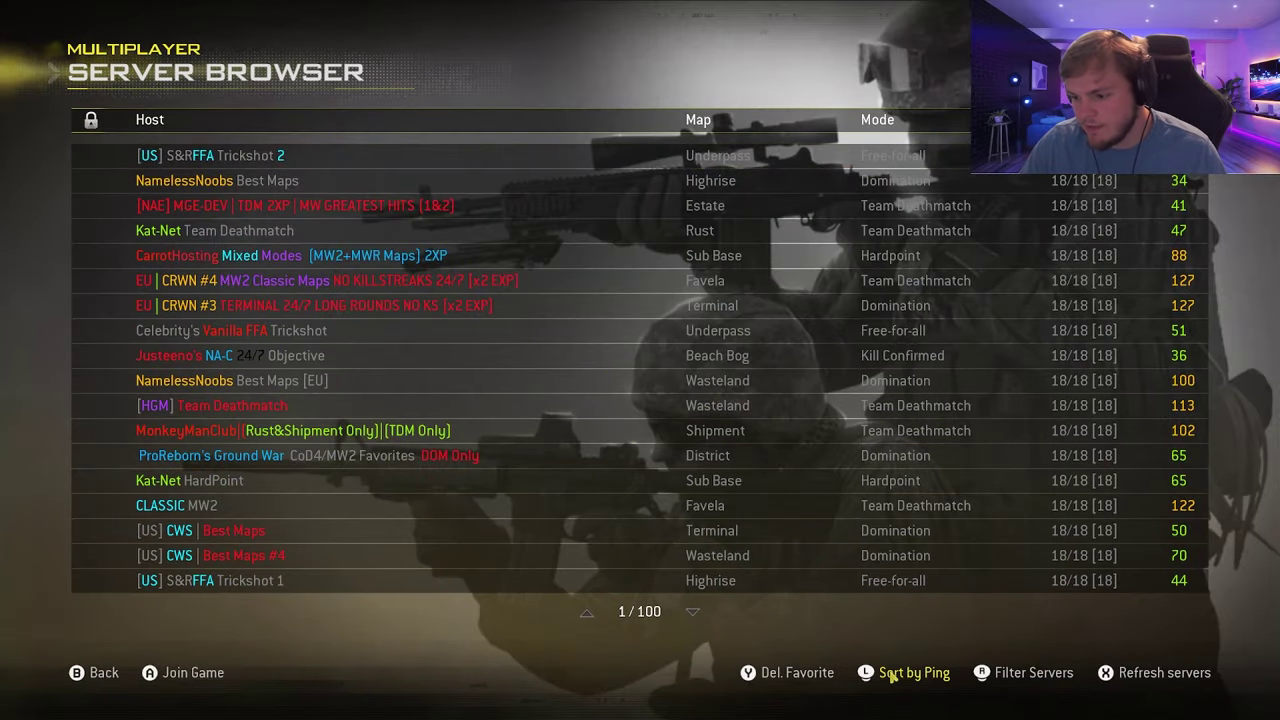
pyautogui.scroll(-20, 848, 425)
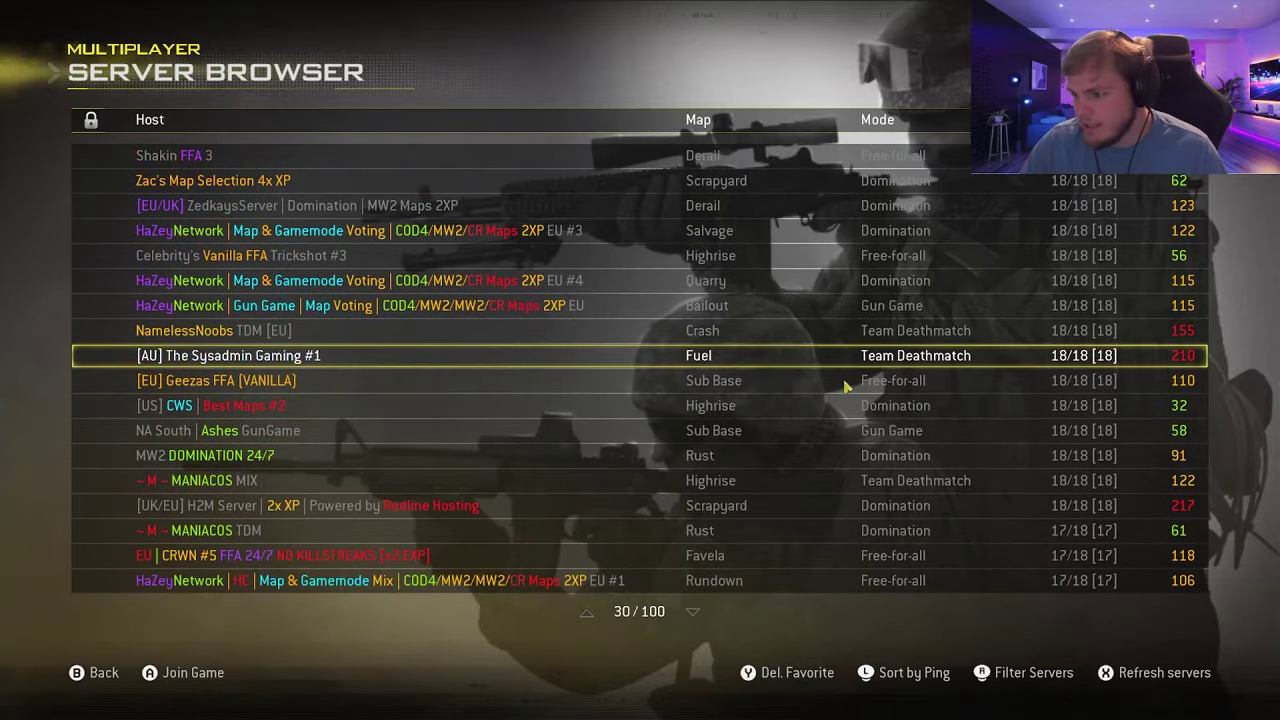
pyautogui.scroll(-20, 845, 386)
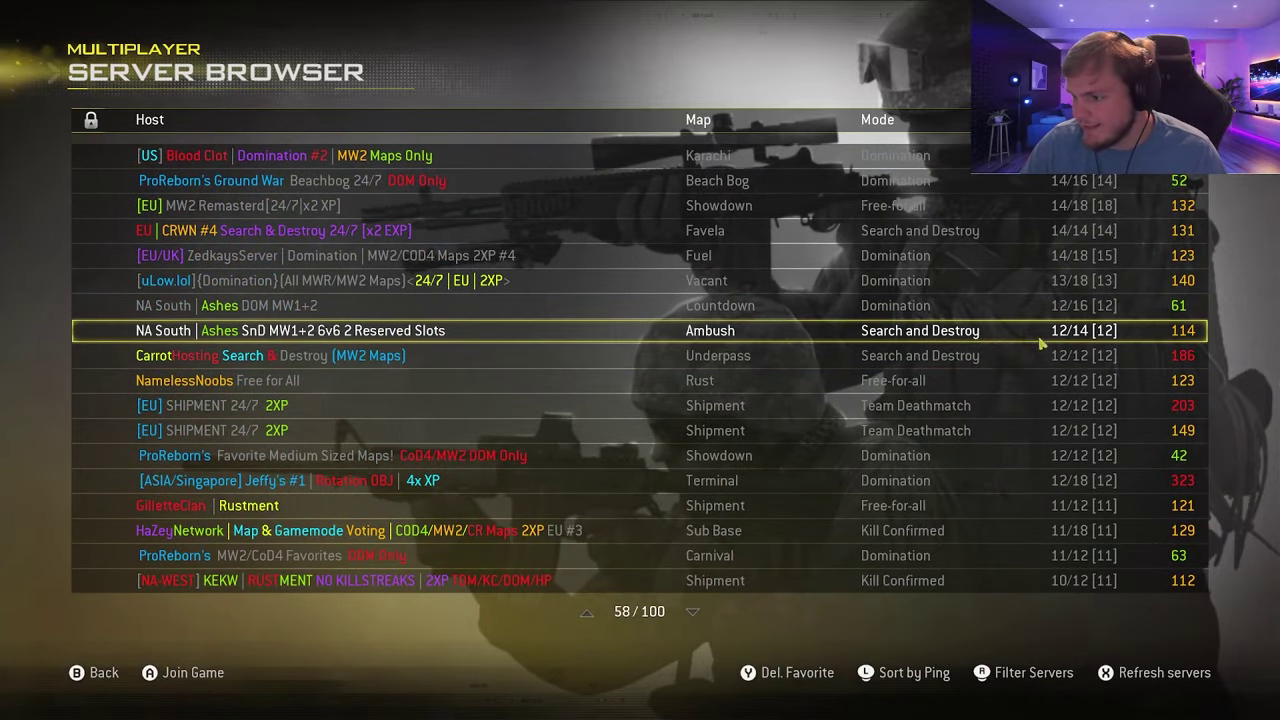
pyautogui.scroll(1, 1040, 343)
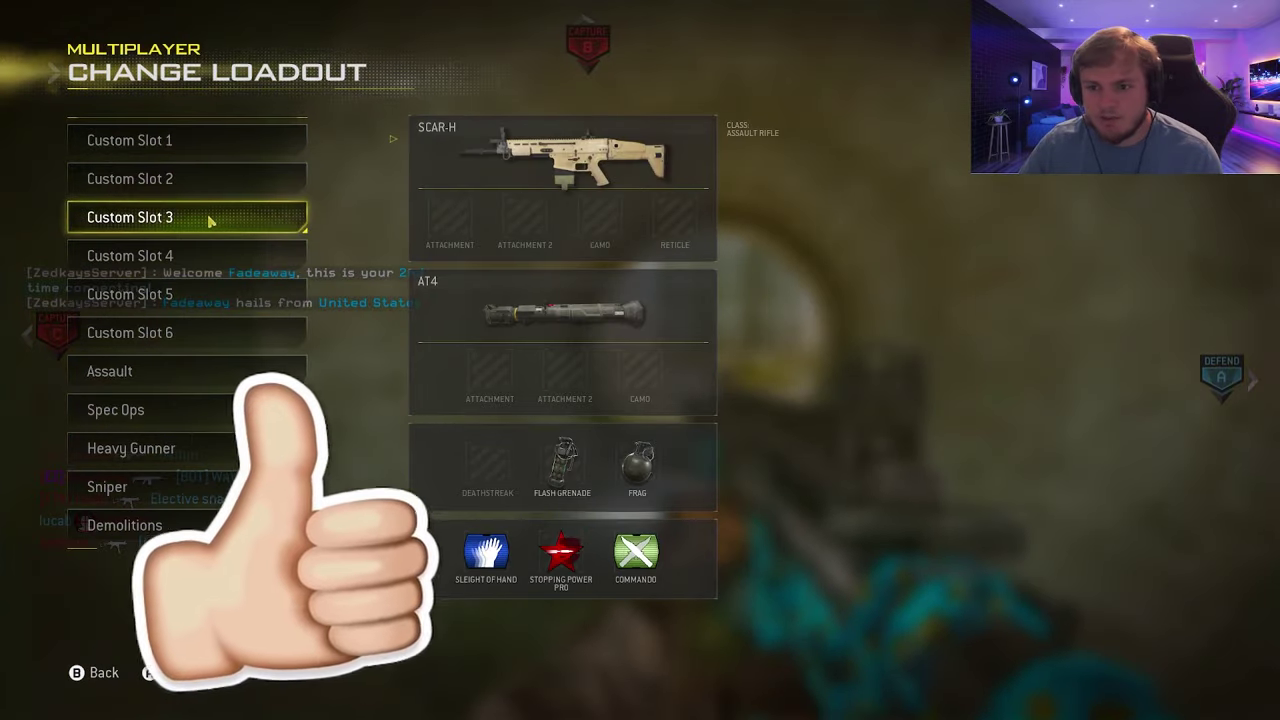
# Choose the Custom Slot 3 loadout with the SCAR-H and run out of the office building in the Domination match
pyautogui.click(286, 215)
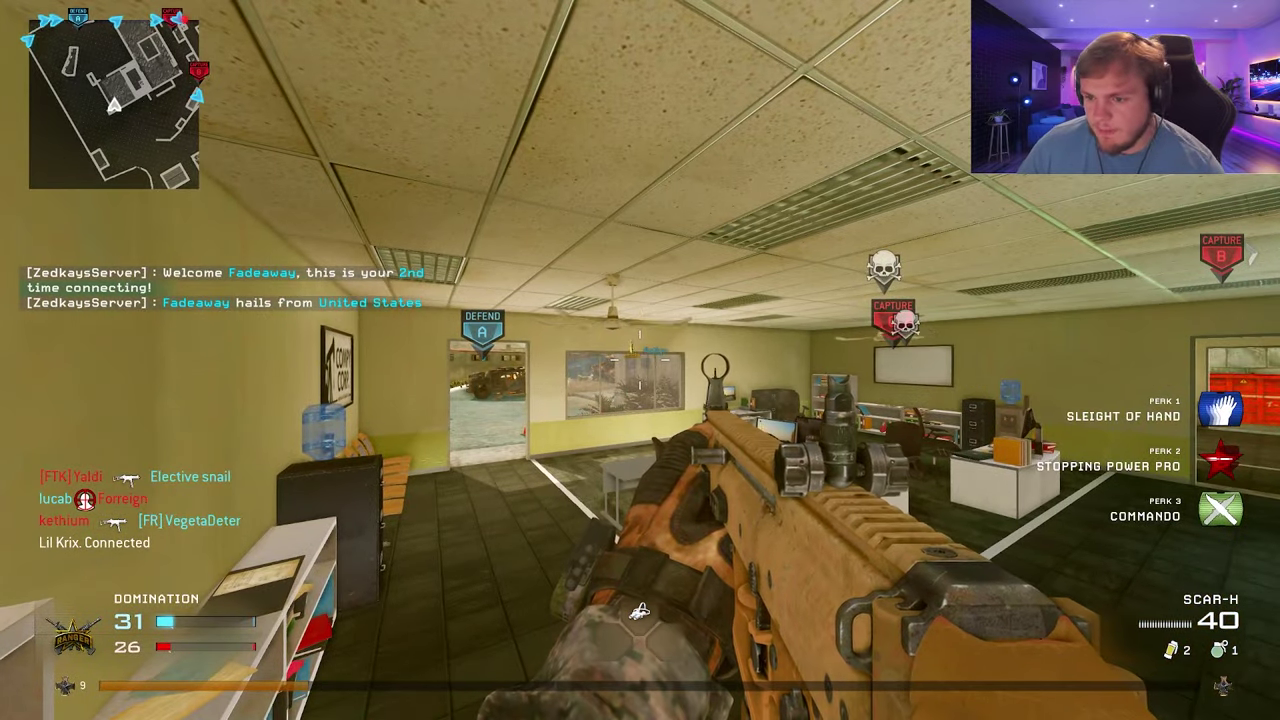
pyautogui.hotkey('shift', 'w')
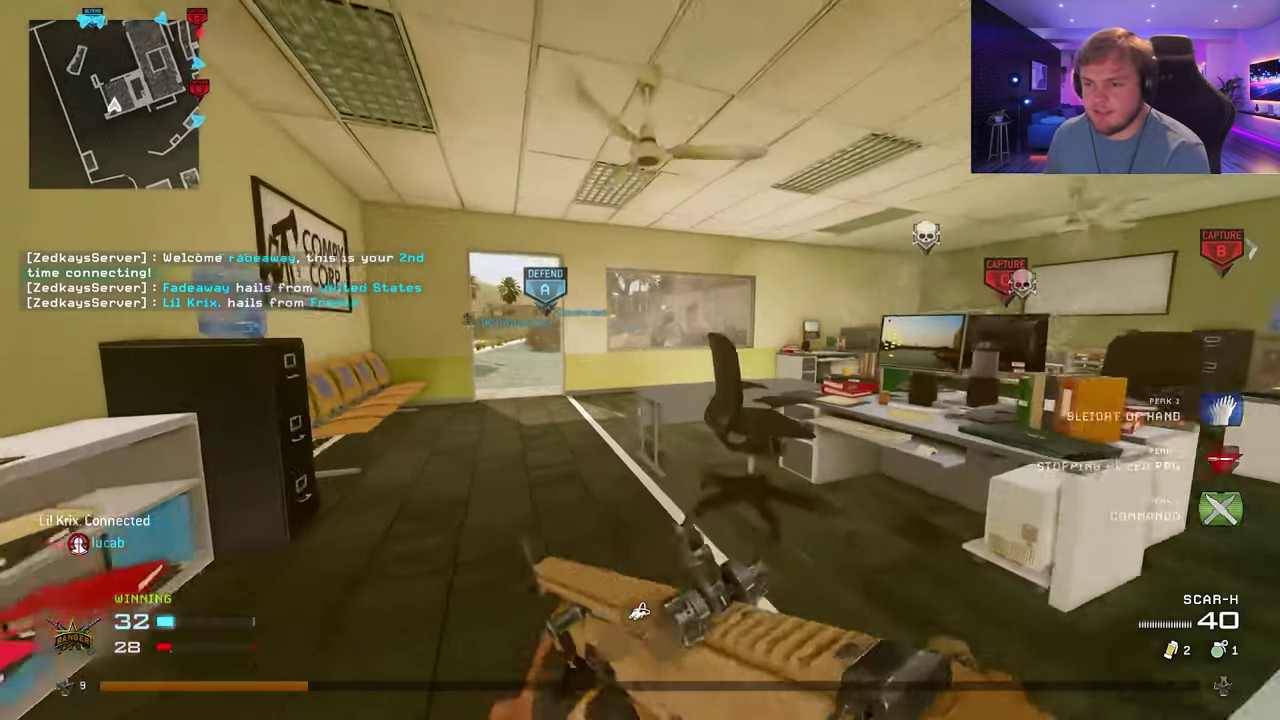
pyautogui.press('w')
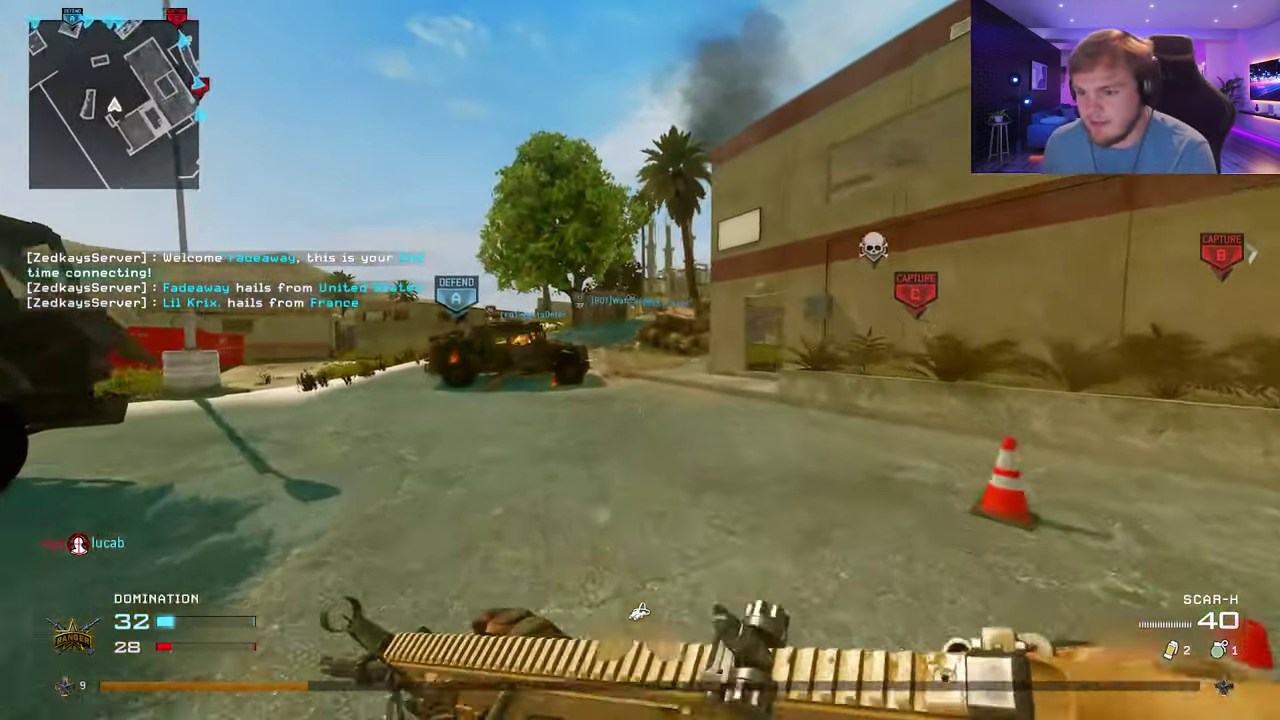